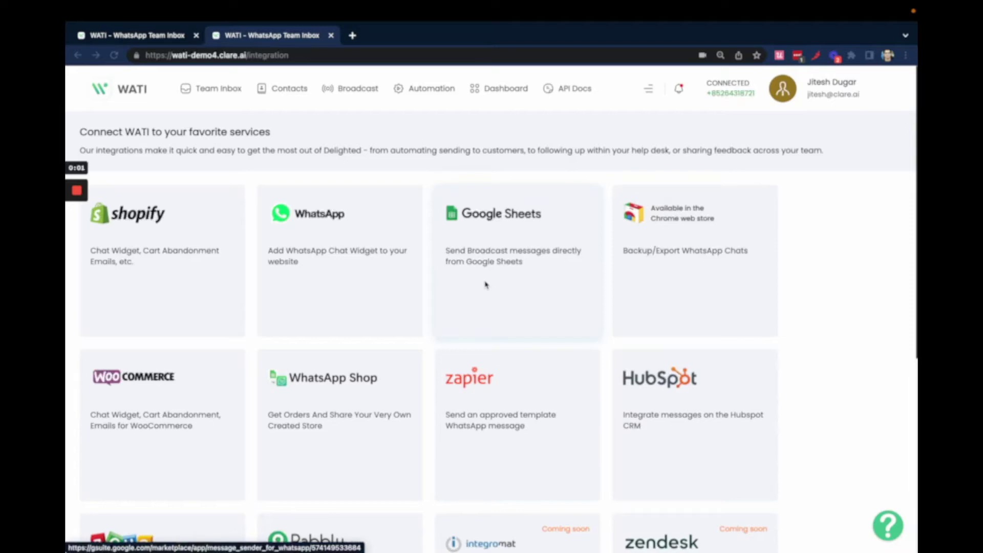
- Go to WATI's Integrations page from the account settings menu
{"action": "scroll", "coordinate": [486, 286], "scroll_direction": "down", "scroll_amount": 3}
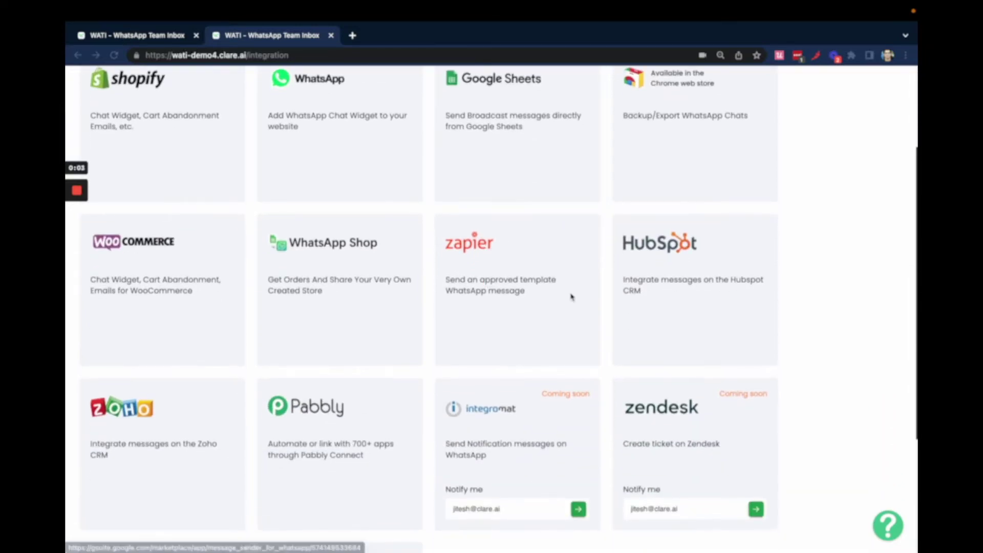
{"action": "scroll", "coordinate": [571, 294], "scroll_direction": "up", "scroll_amount": 3}
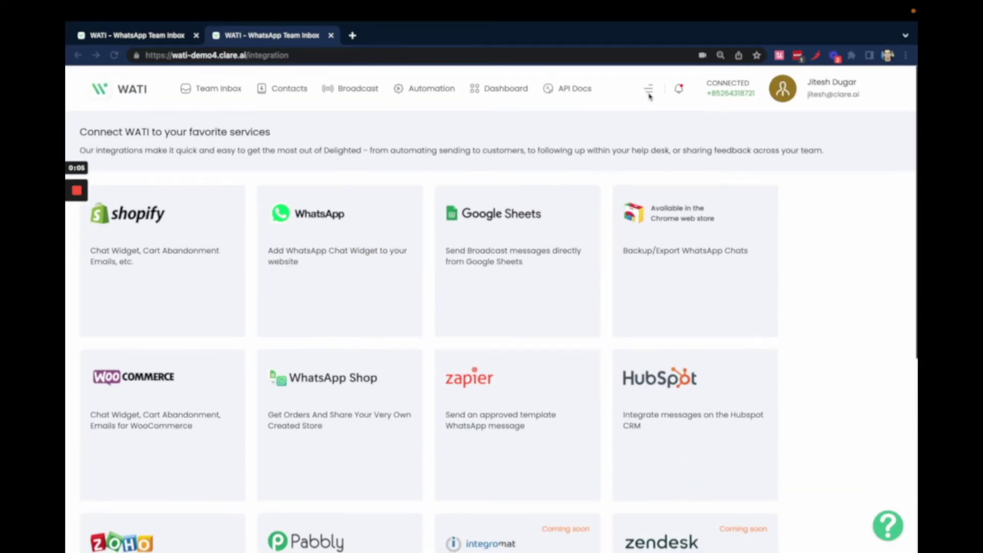
{"action": "left_click", "coordinate": [649, 89]}
{"action": "left_click", "coordinate": [651, 92]}
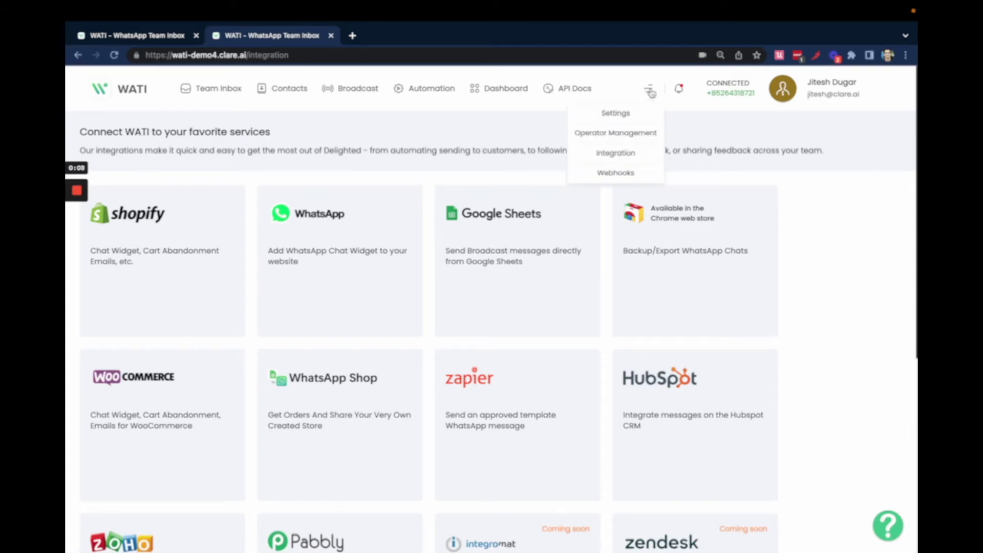
{"action": "left_click", "coordinate": [628, 160]}
{"action": "scroll", "coordinate": [681, 340], "scroll_direction": "down", "scroll_amount": 2}
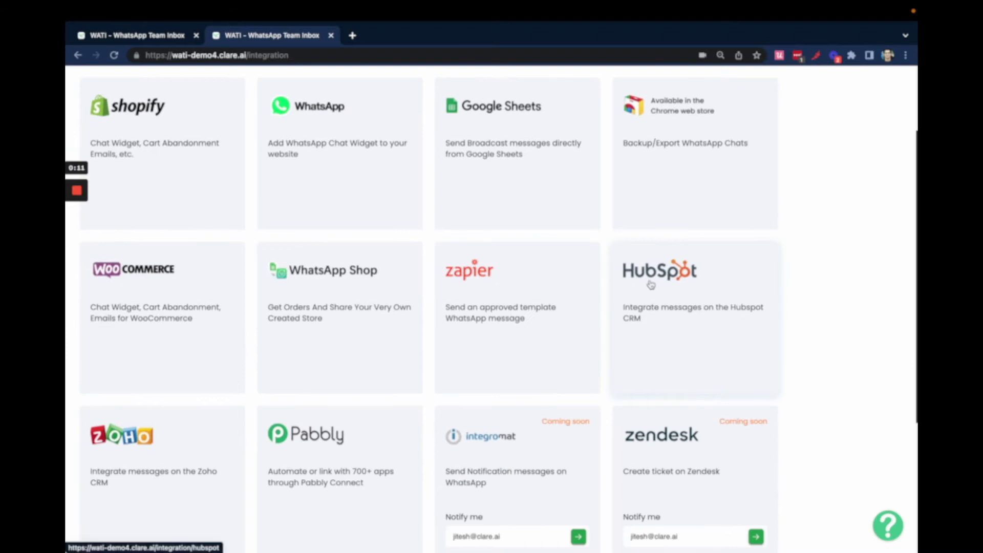
- Install the HubSpot app from its integration card and confirm the installation
{"action": "left_click", "coordinate": [651, 285]}
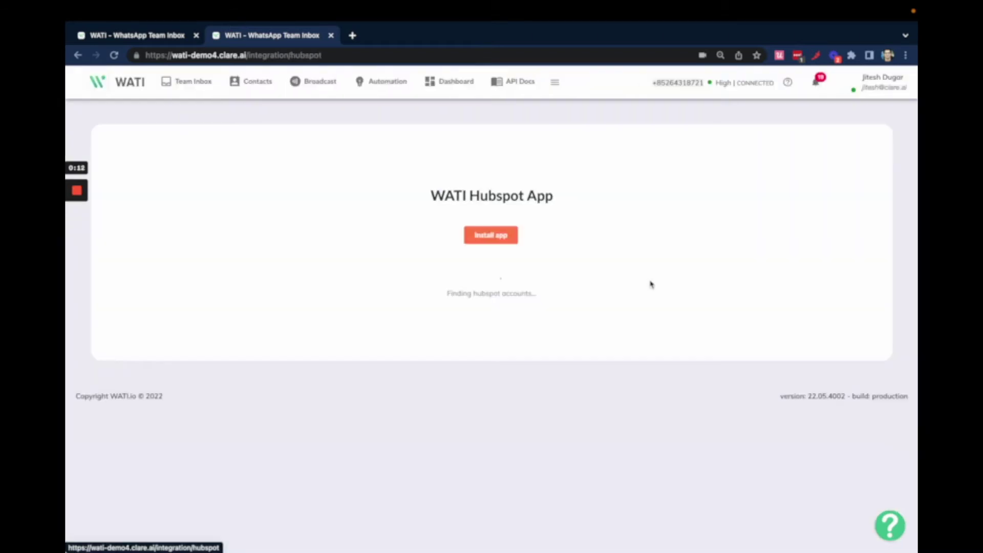
{"action": "left_click", "coordinate": [482, 232]}
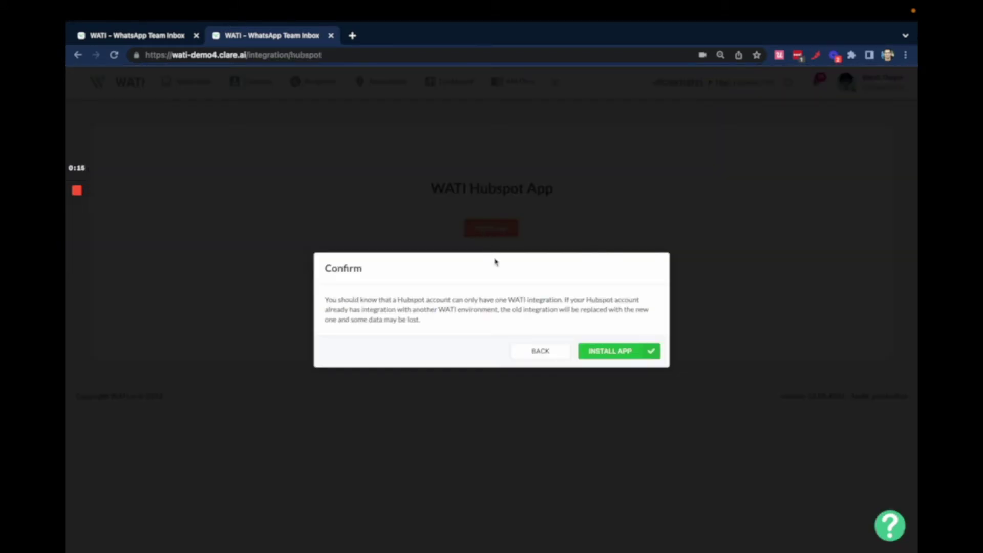
{"action": "left_click", "coordinate": [622, 353]}
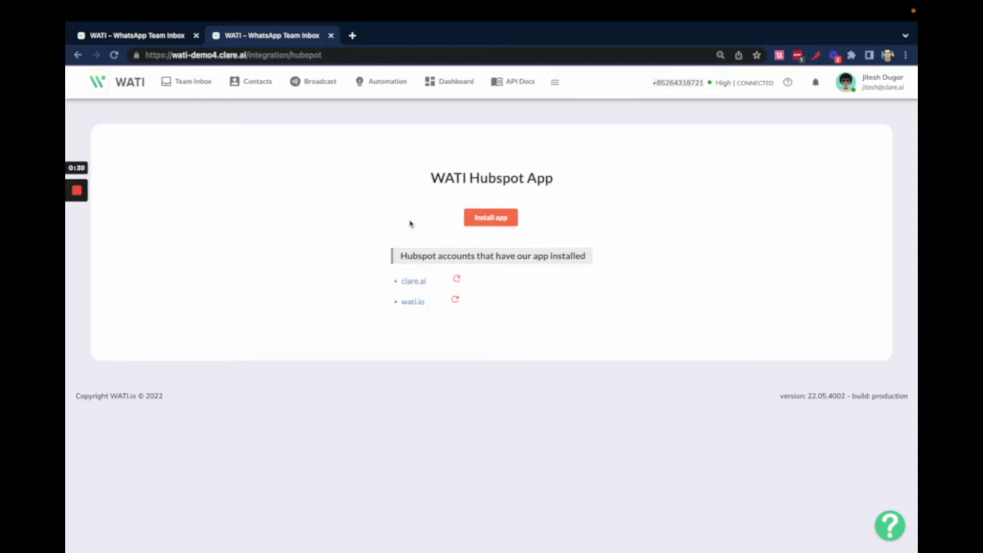
{"action": "mouse_move", "coordinate": [77, 197]}
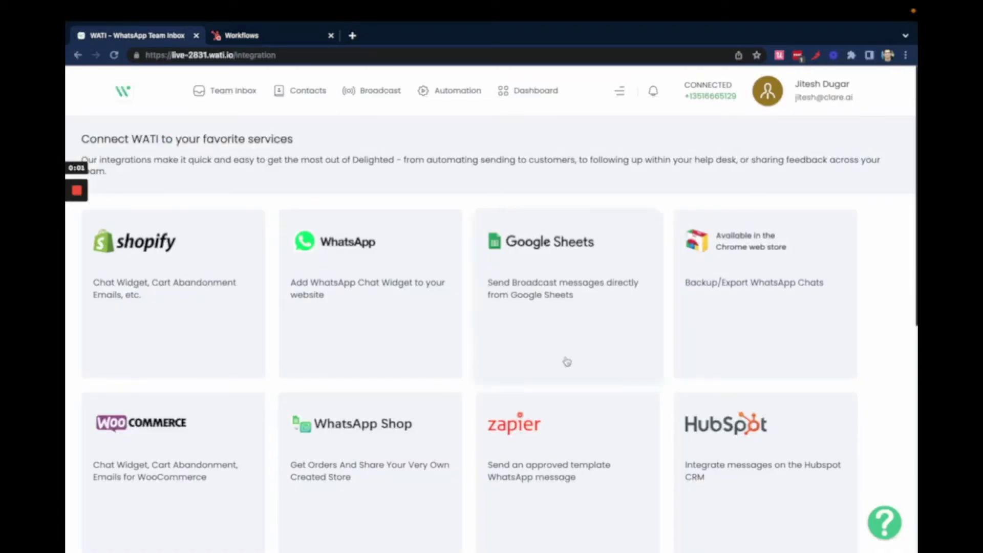
- View the other account's HubSpot app page, then bring up the HubSpot Workflows tab
{"action": "left_click", "coordinate": [671, 450]}
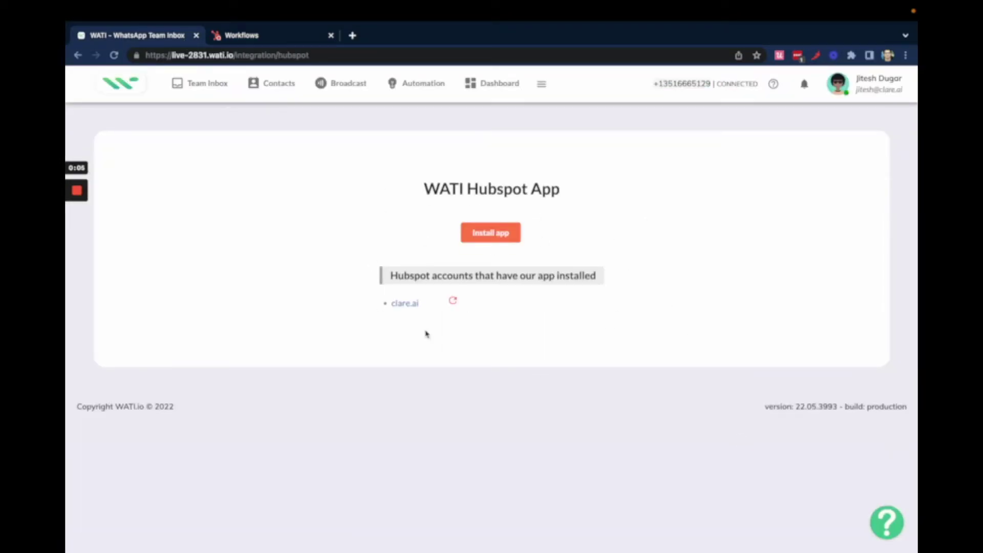
{"action": "left_click", "coordinate": [285, 35]}
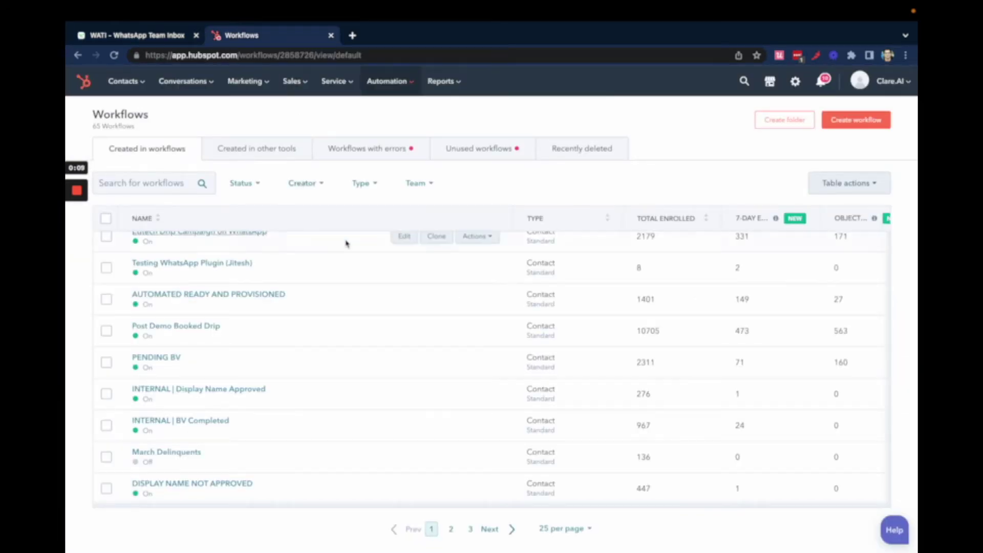
- Start a new blank contact-based workflow from the Workflows list
{"action": "mouse_move", "coordinate": [382, 89]}
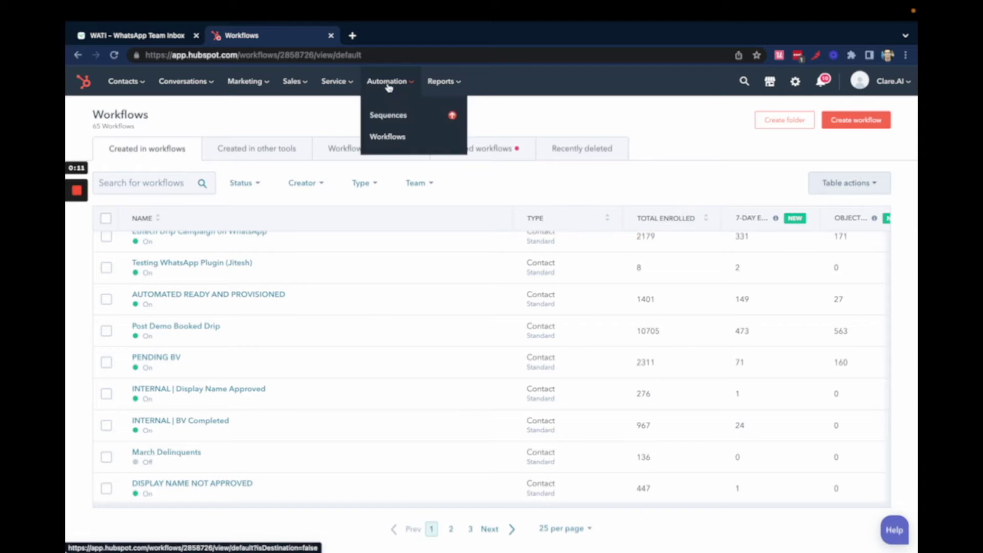
{"action": "left_click", "coordinate": [416, 142]}
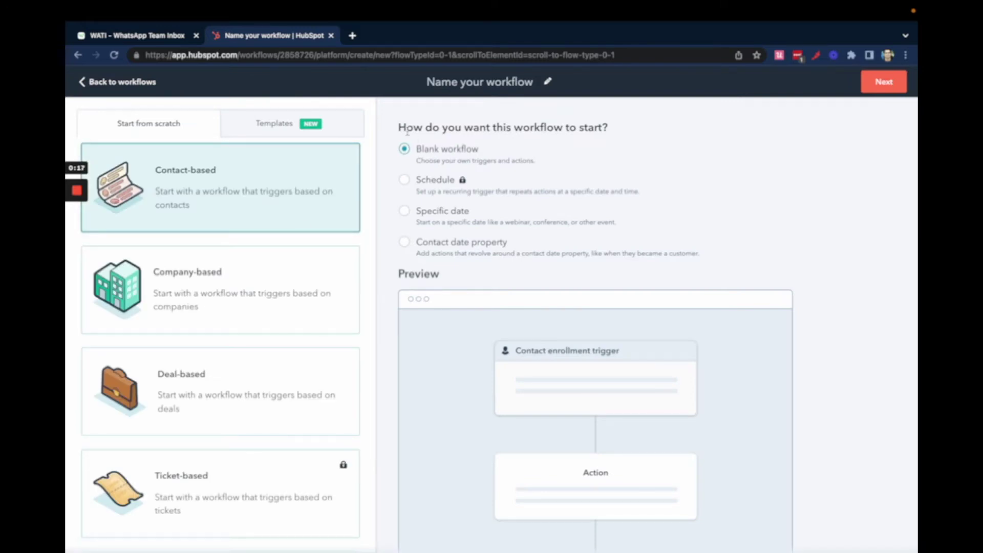
{"action": "left_click", "coordinate": [883, 83]}
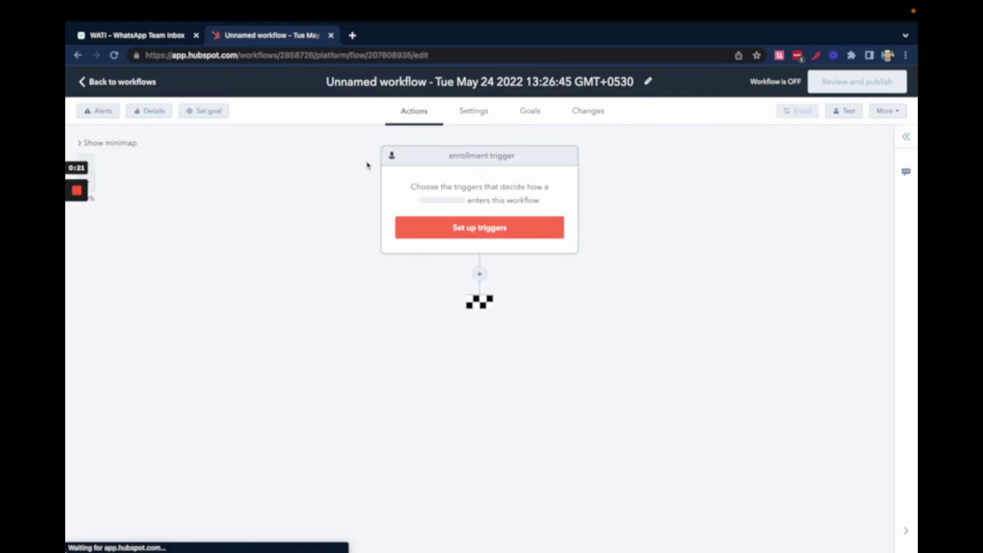
- Rename the workflow to 'Hubspot Integration Testing'
{"action": "left_click", "coordinate": [565, 81]}
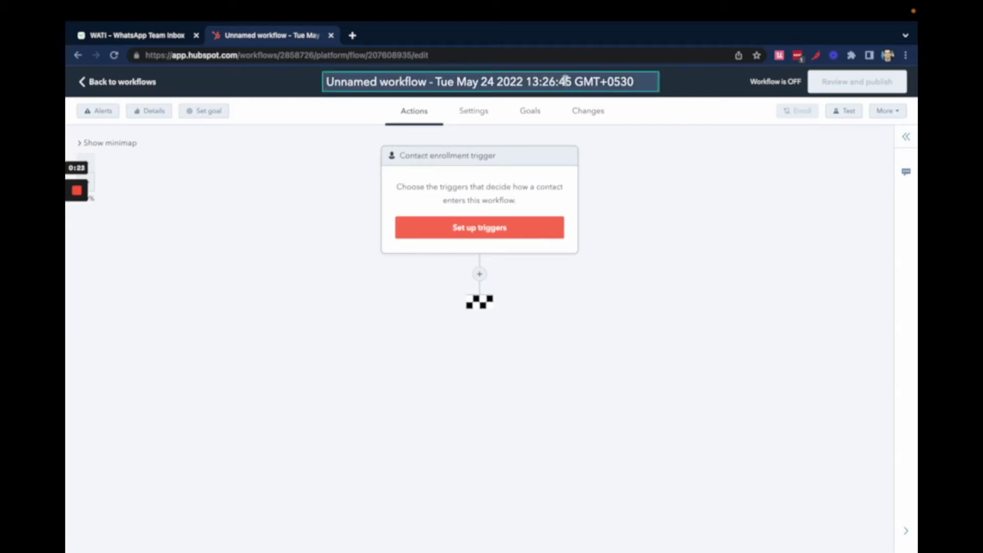
{"action": "key", "text": "ctrl+a"}
{"action": "type", "text": "Hubspot"}
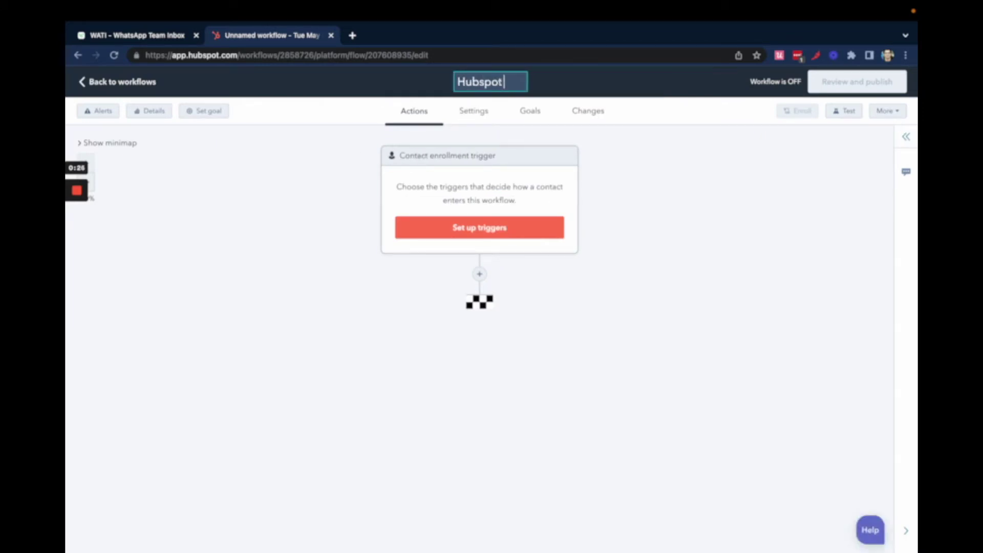
{"action": "type", "text": " Integratio"}
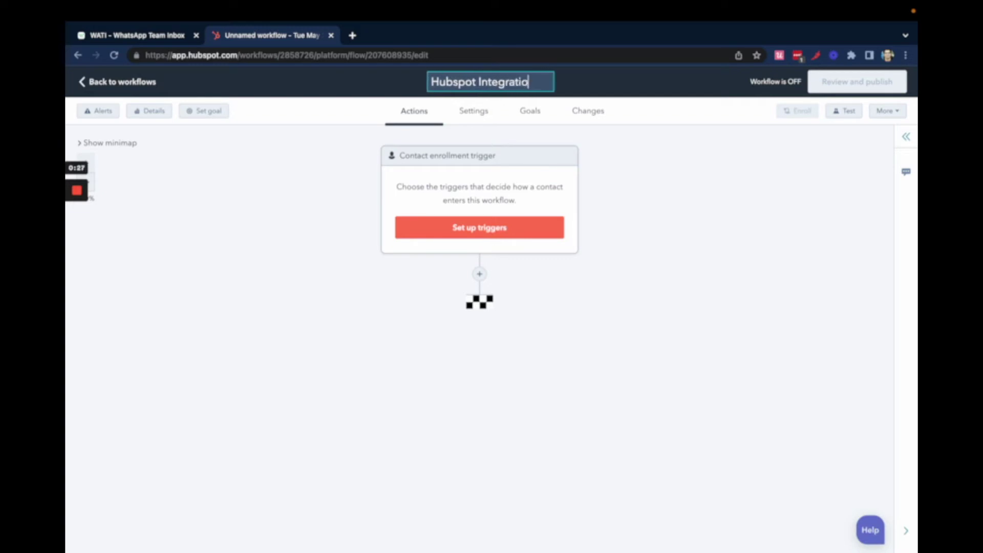
{"action": "type", "text": "n"}
{"action": "type", "text": " Testing"}
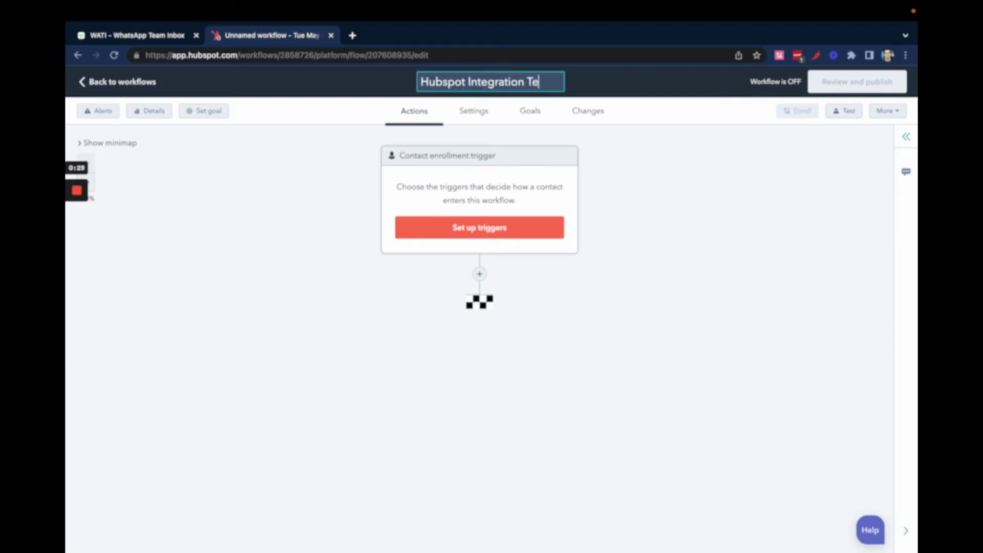
- Enroll contacts whose Email property contains the tester's first name, and save the trigger
{"action": "left_click", "coordinate": [515, 228]}
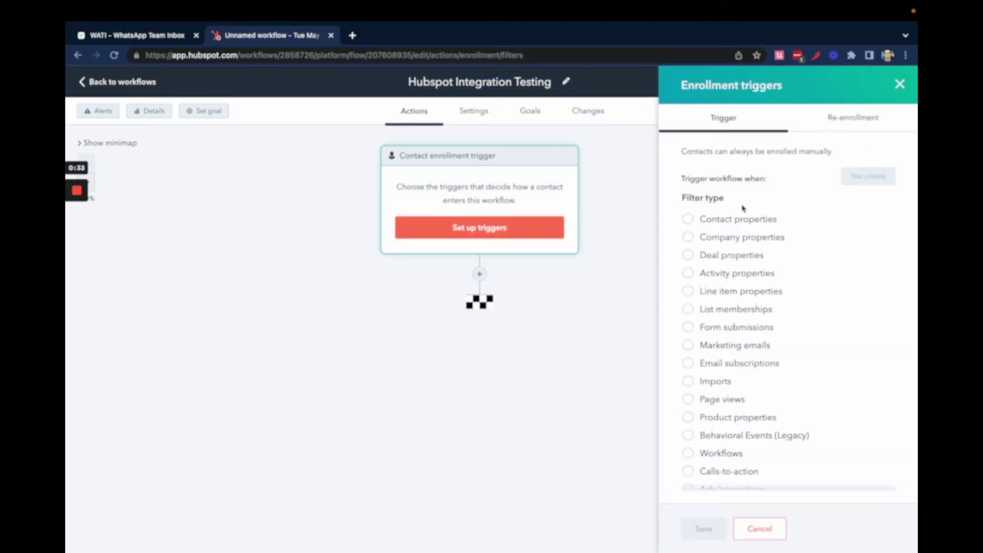
{"action": "left_click", "coordinate": [688, 219]}
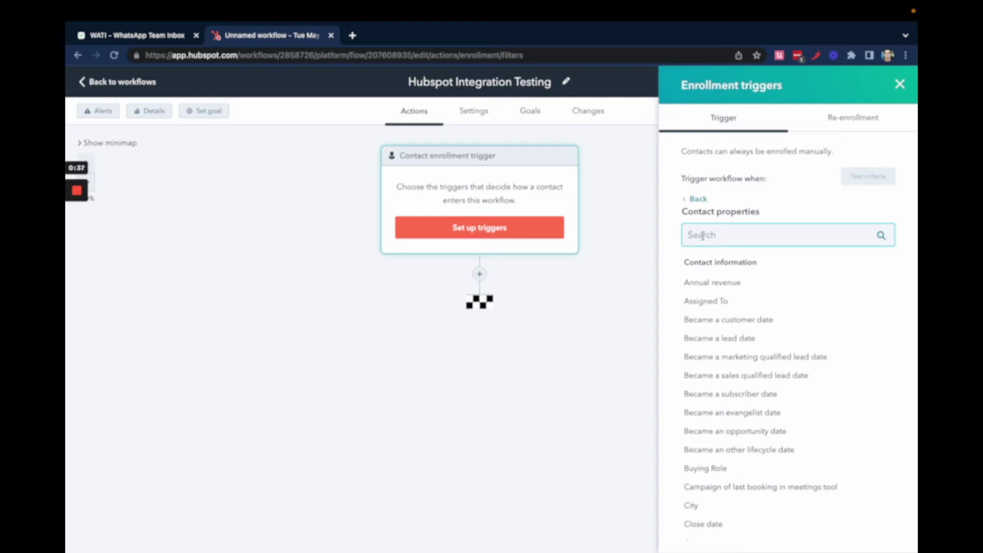
{"action": "type", "text": "Email"}
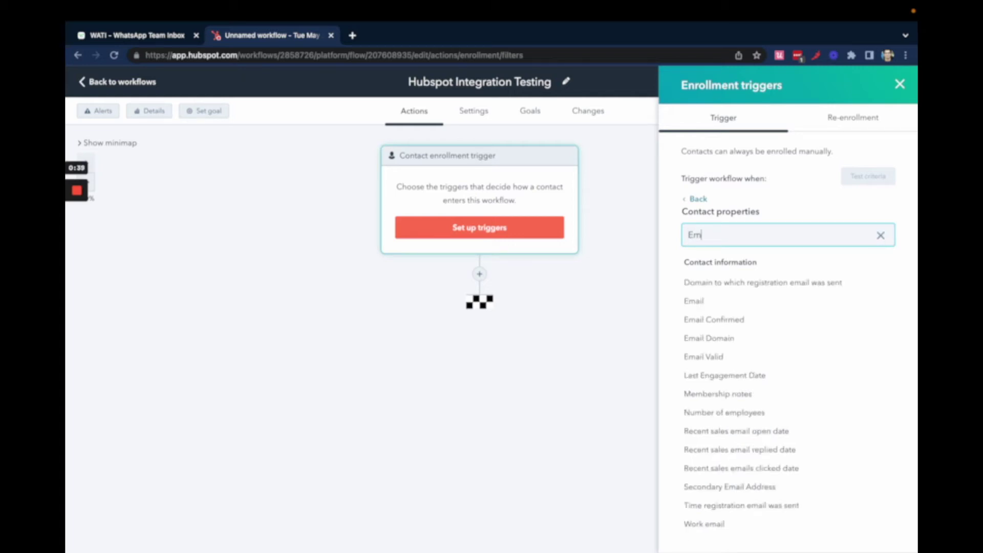
{"action": "left_click", "coordinate": [706, 302]}
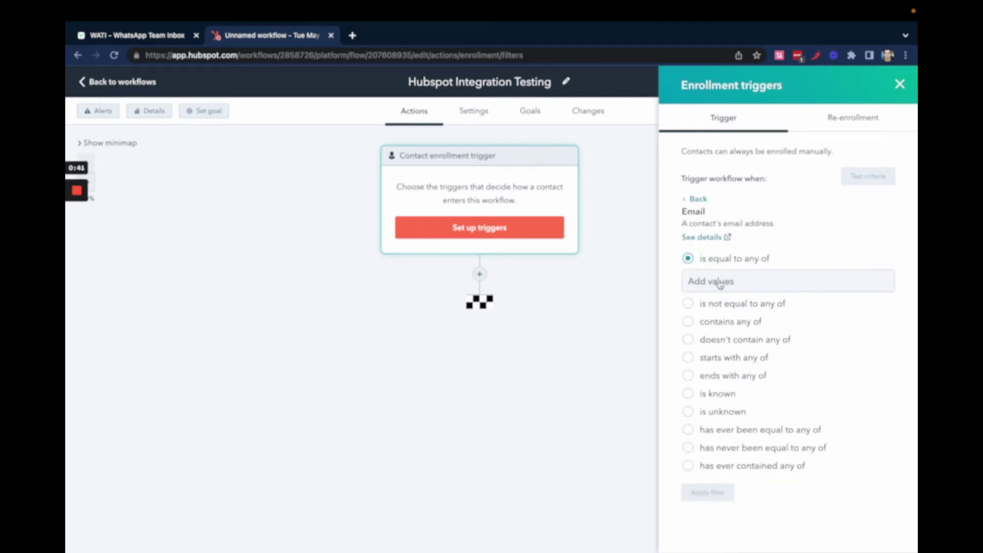
{"action": "left_click", "coordinate": [688, 322]}
{"action": "left_click", "coordinate": [712, 325]}
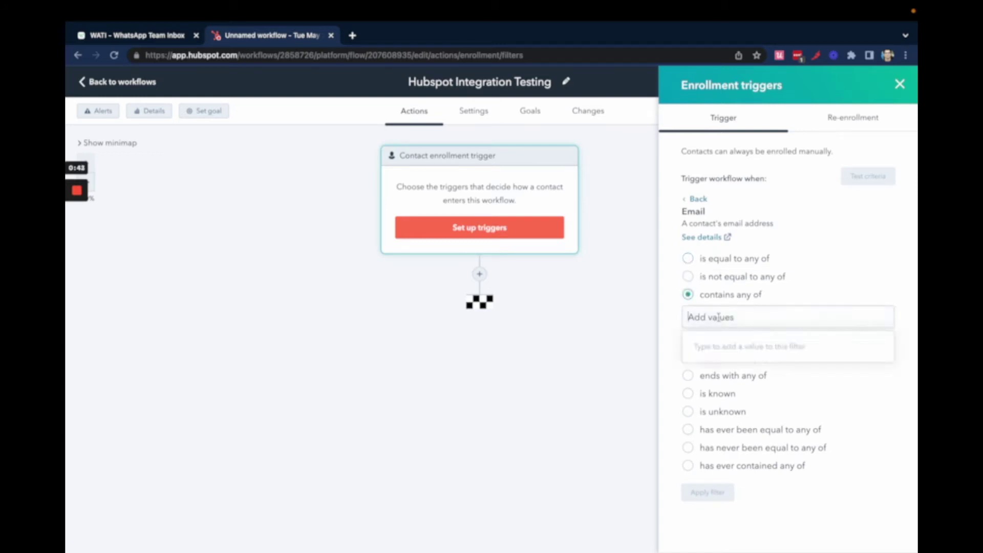
{"action": "type", "text": "jitesh"}
{"action": "left_click", "coordinate": [746, 349]}
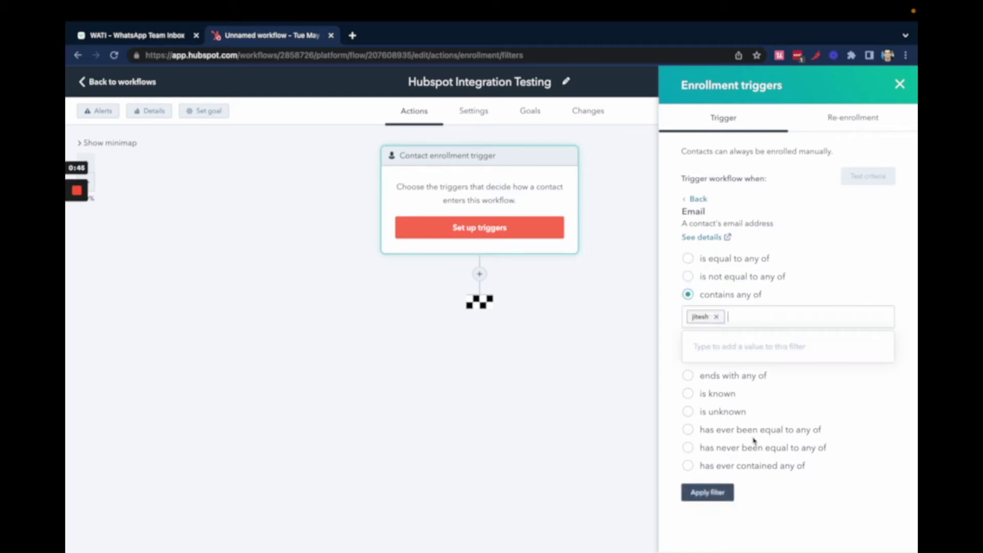
{"action": "left_click", "coordinate": [714, 494]}
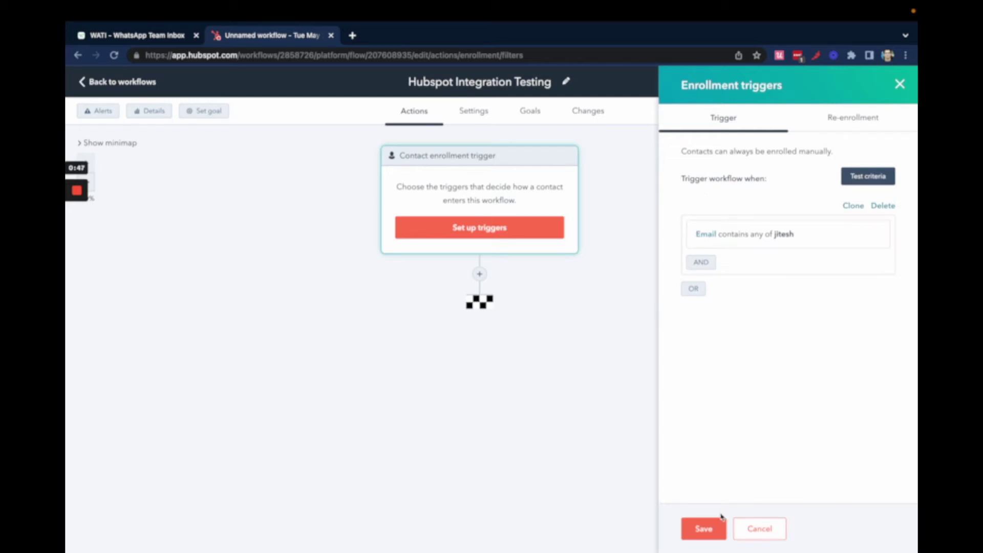
{"action": "left_click", "coordinate": [704, 528]}
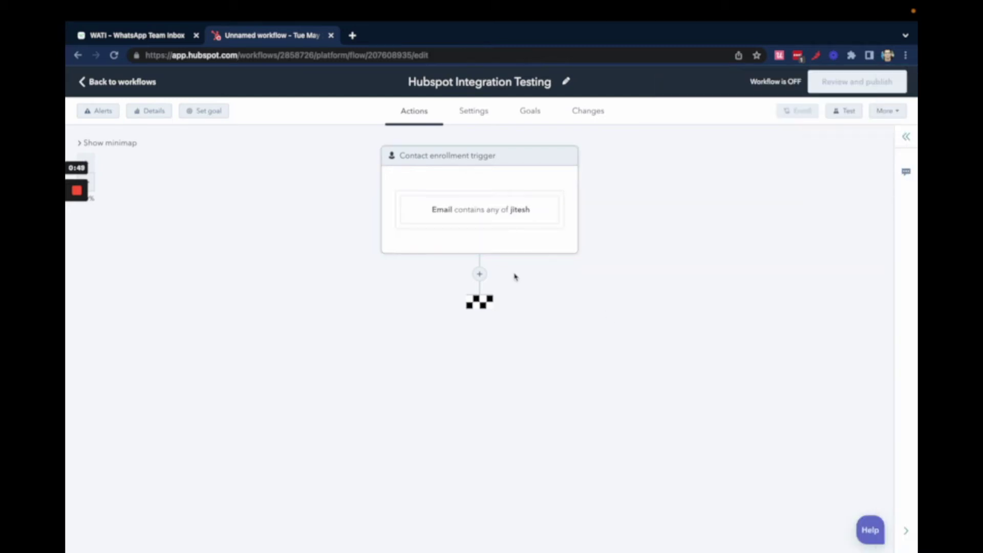
- Add the WATI Send Whatsapp Message action after the trigger
{"action": "left_click", "coordinate": [480, 275]}
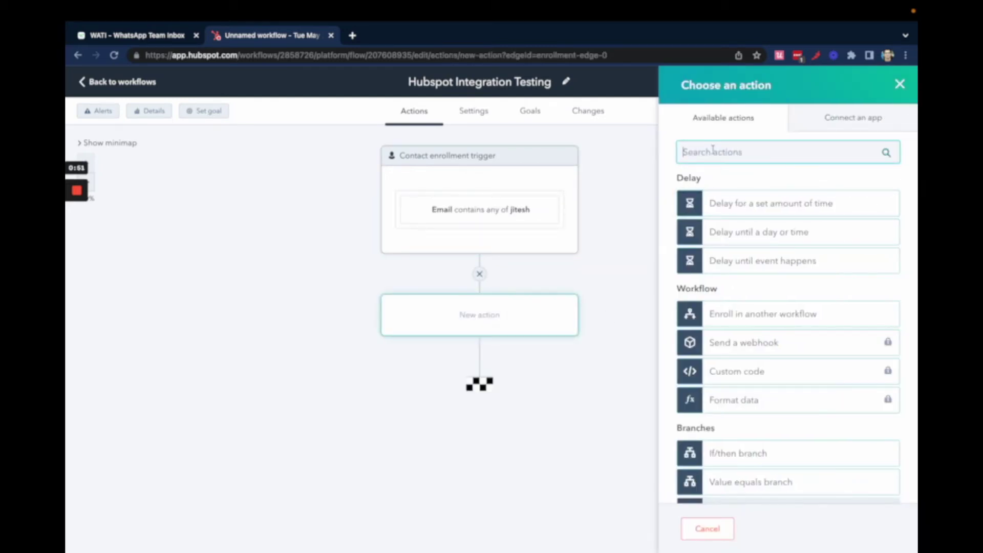
{"action": "type", "text": "send"}
{"action": "scroll", "coordinate": [795, 362], "scroll_direction": "down", "scroll_amount": 2}
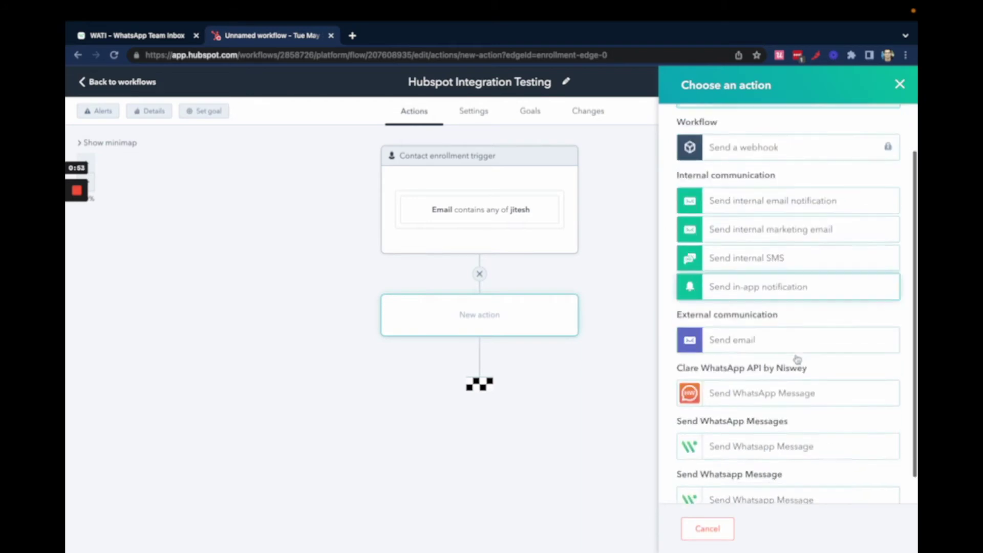
{"action": "left_click", "coordinate": [774, 476]}
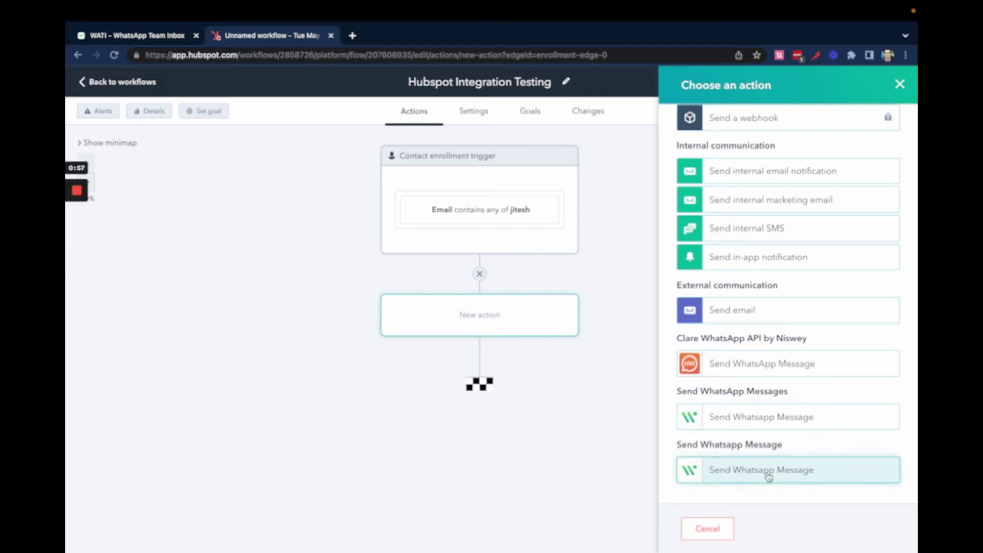
{"action": "left_click", "coordinate": [769, 476]}
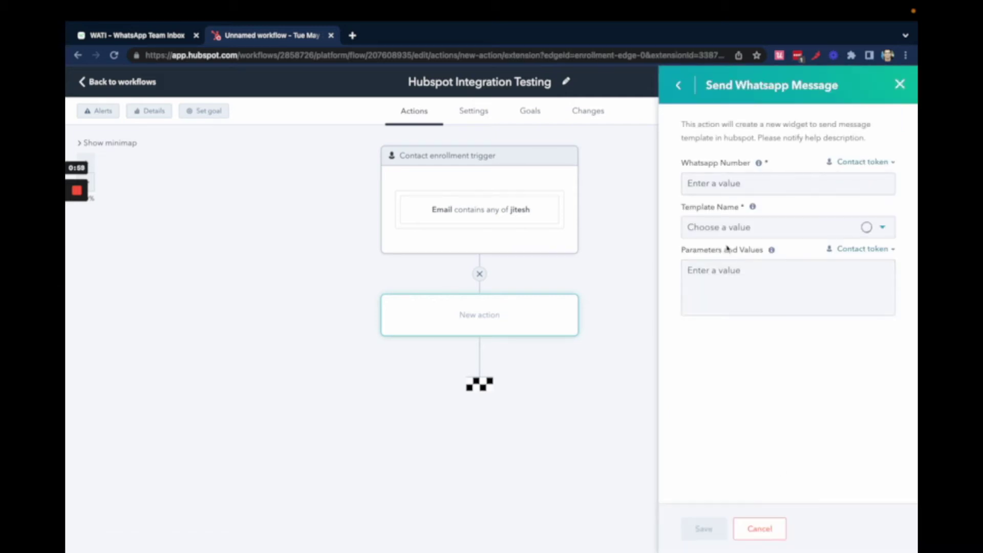
- Fill Whatsapp Number with the contact's Mobile phone number token
{"action": "left_click", "coordinate": [706, 186]}
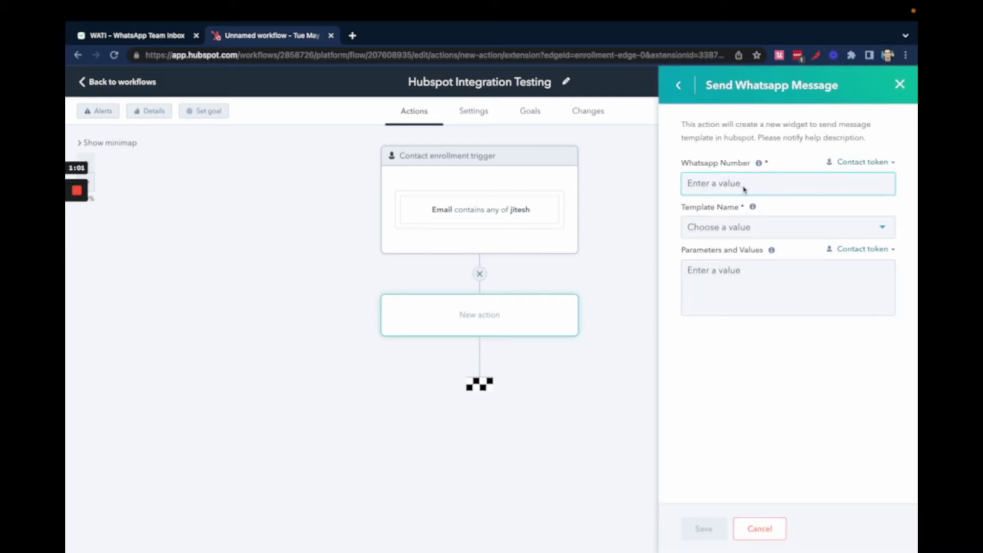
{"action": "left_click", "coordinate": [871, 162]}
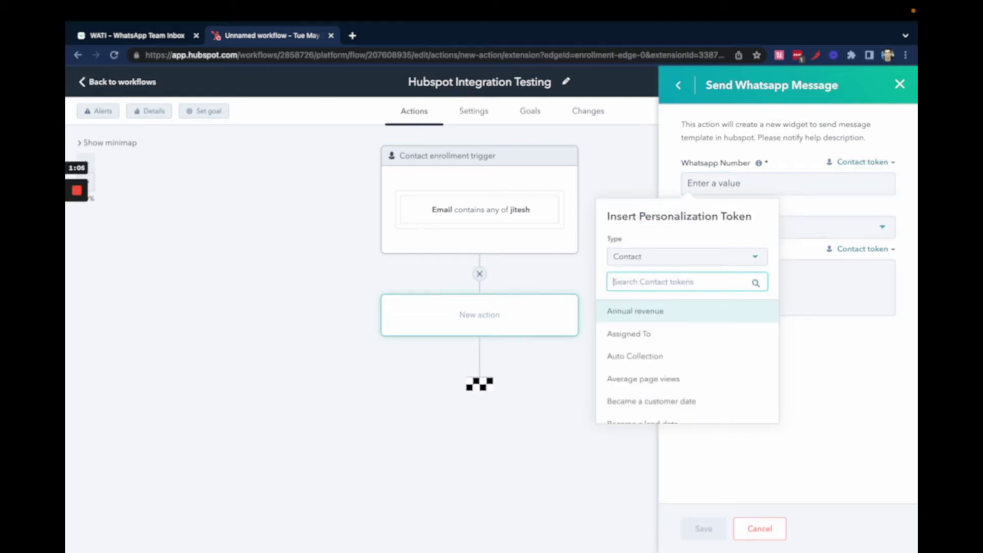
{"action": "type", "text": "mobile"}
{"action": "left_click", "coordinate": [680, 309]}
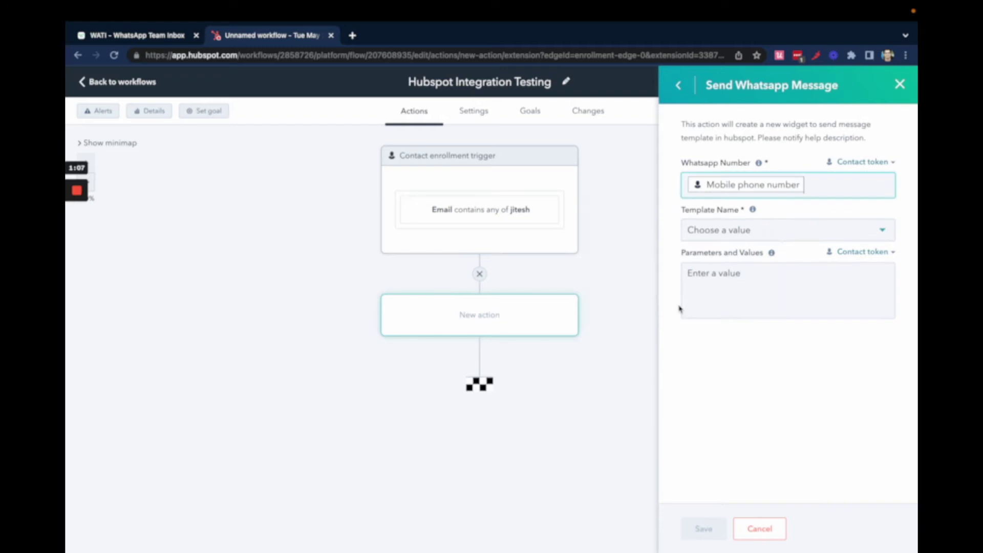
- Choose webinar_happening_now from the Template Name list
{"action": "left_click", "coordinate": [772, 239]}
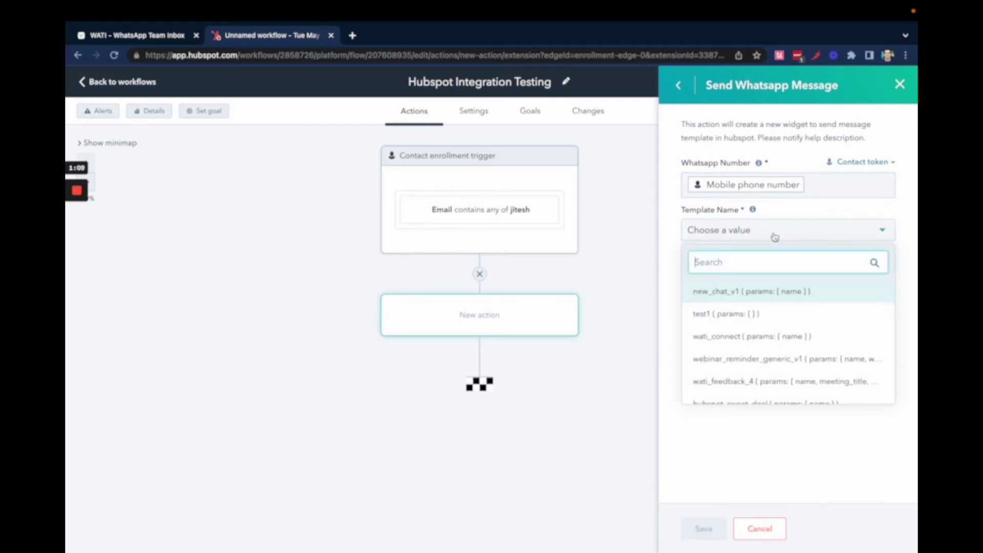
{"action": "scroll", "coordinate": [769, 376], "scroll_direction": "down", "scroll_amount": 10}
{"action": "scroll", "coordinate": [769, 375], "scroll_direction": "up", "scroll_amount": 10}
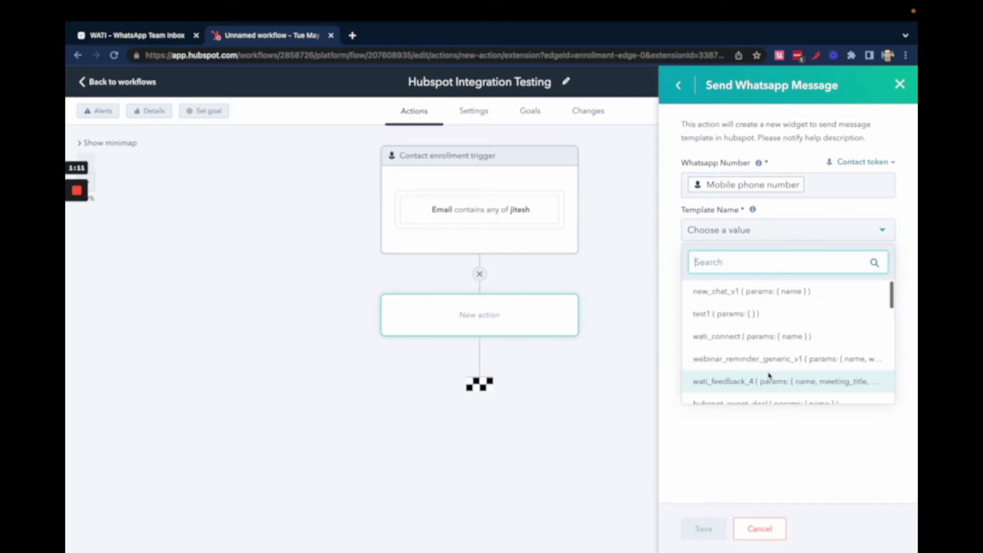
{"action": "scroll", "coordinate": [769, 376], "scroll_direction": "down", "scroll_amount": 3}
{"action": "scroll", "coordinate": [769, 375], "scroll_direction": "down", "scroll_amount": 5}
{"action": "scroll", "coordinate": [768, 373], "scroll_direction": "up", "scroll_amount": 7}
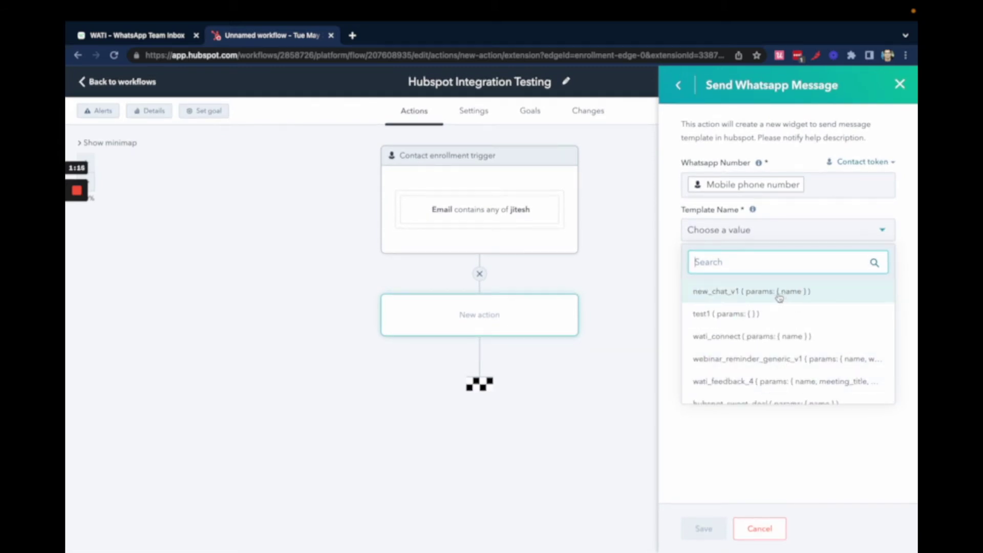
{"action": "scroll", "coordinate": [774, 328], "scroll_direction": "down", "scroll_amount": 3}
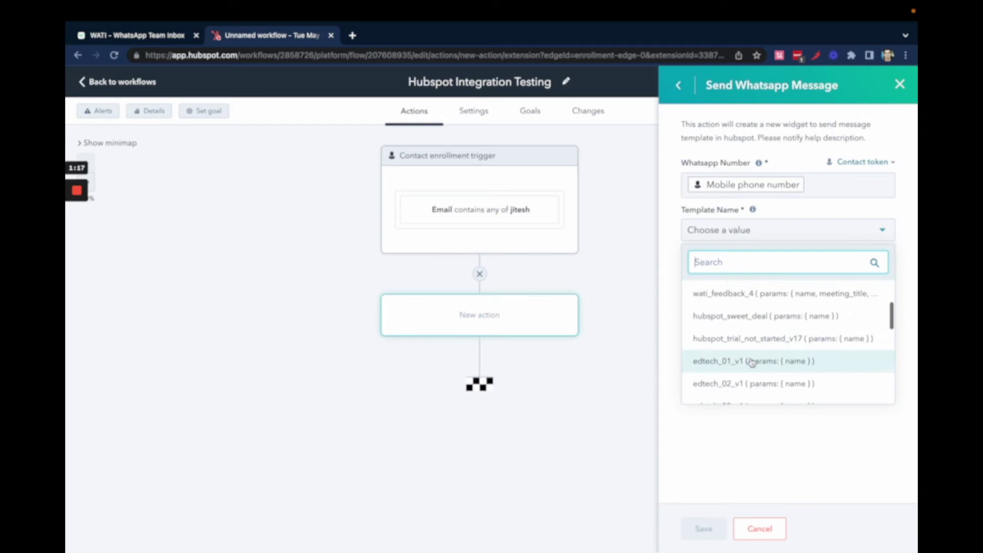
{"action": "scroll", "coordinate": [752, 361], "scroll_direction": "down", "scroll_amount": 5}
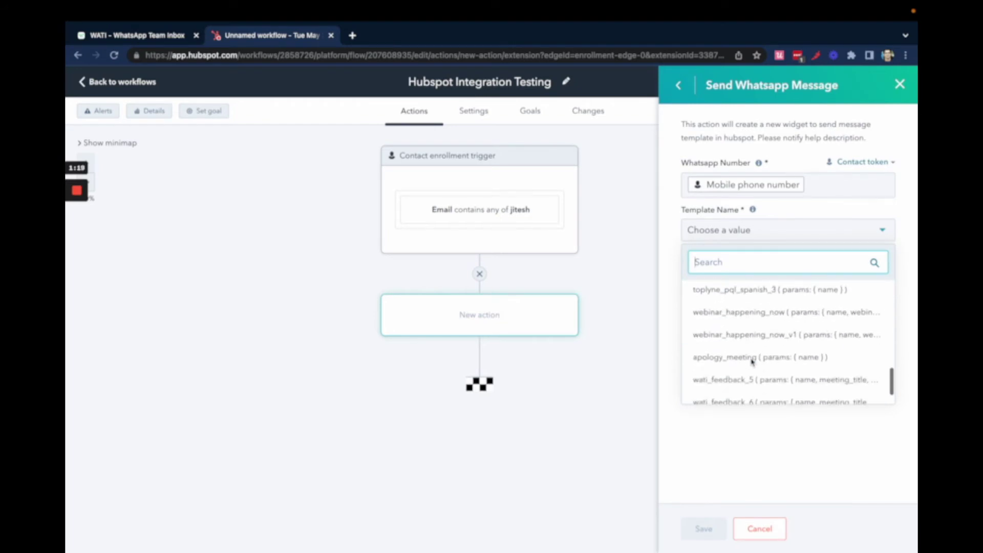
{"action": "left_click", "coordinate": [784, 307]}
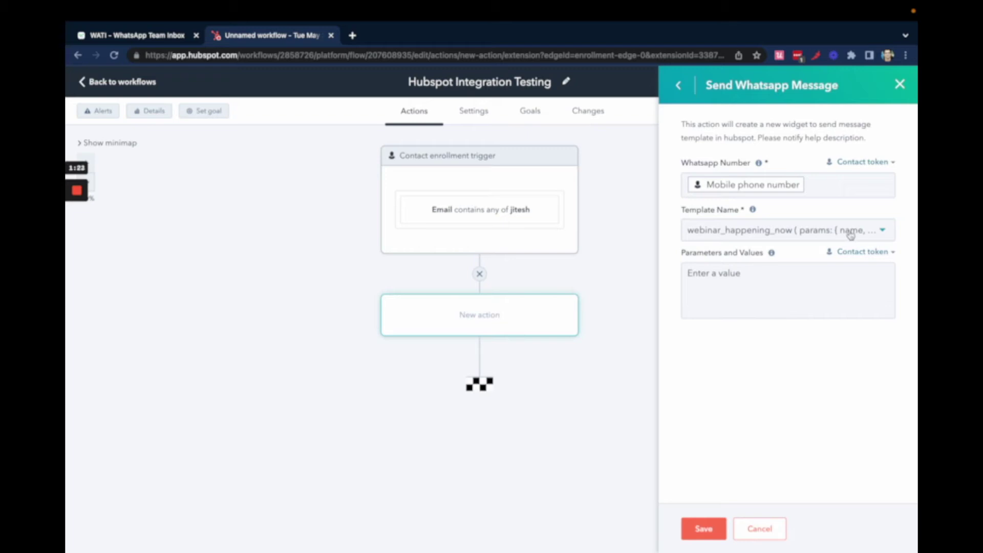
- Search WATI's Broadcast template messages for 'webinar'
{"action": "left_click", "coordinate": [145, 40]}
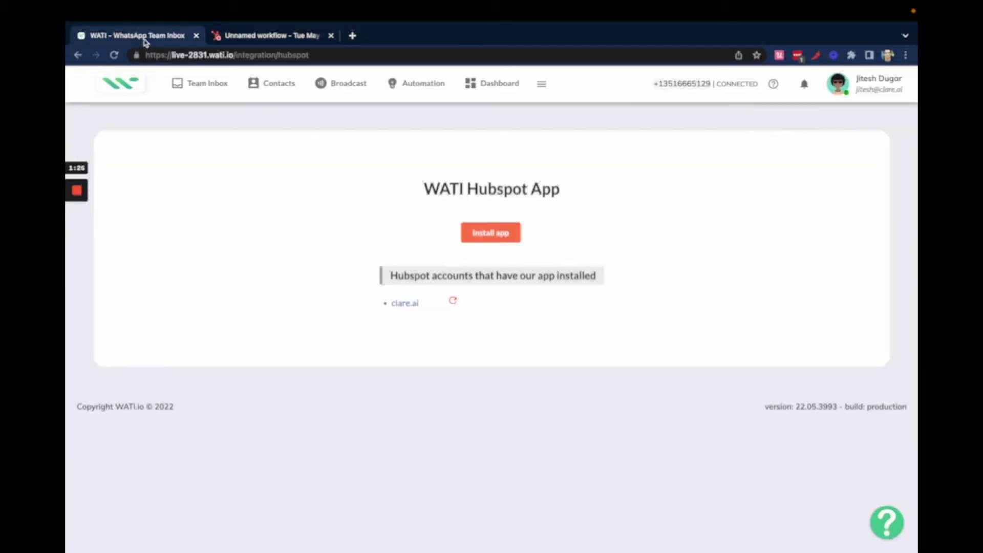
{"action": "left_click", "coordinate": [352, 95]}
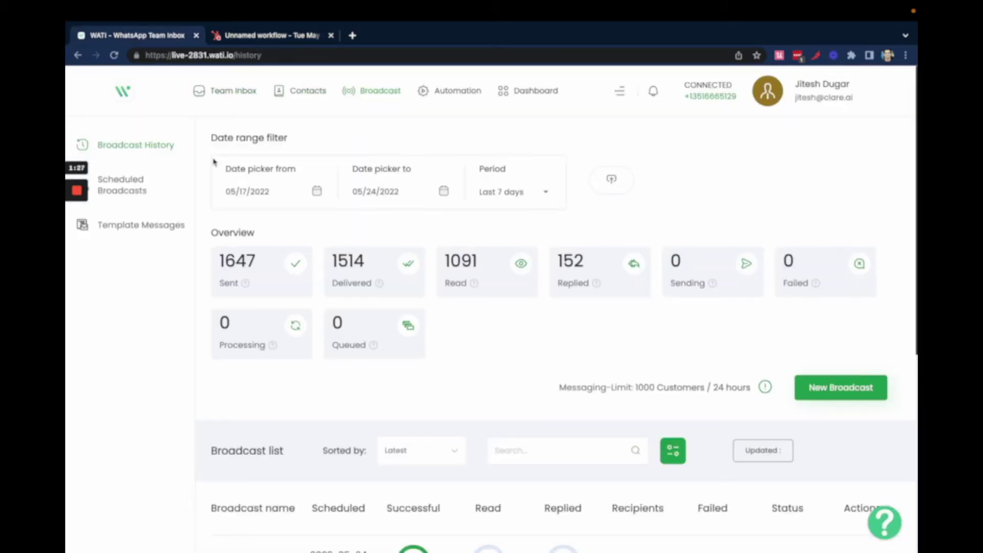
{"action": "left_click", "coordinate": [134, 226]}
{"action": "left_click", "coordinate": [391, 148]}
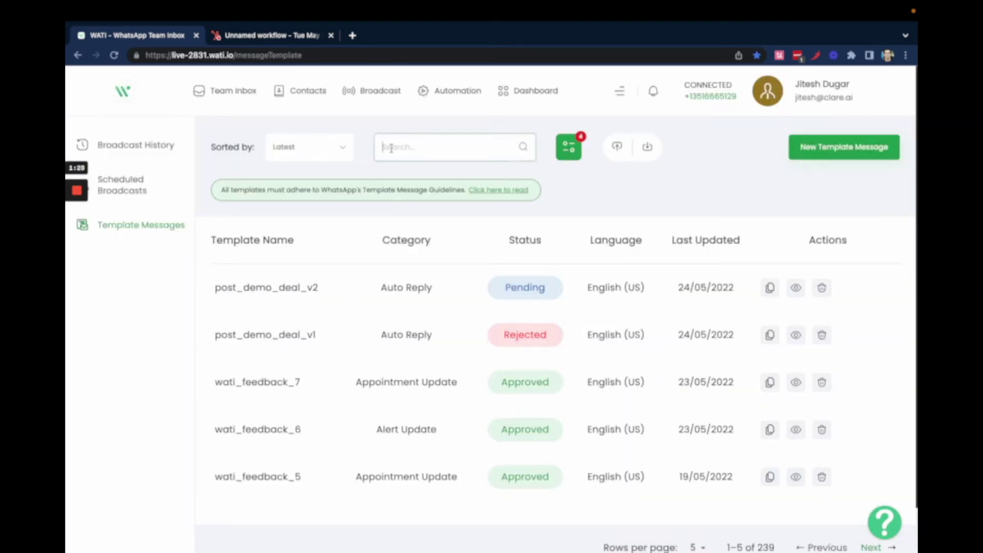
{"action": "type", "text": "webinar"}
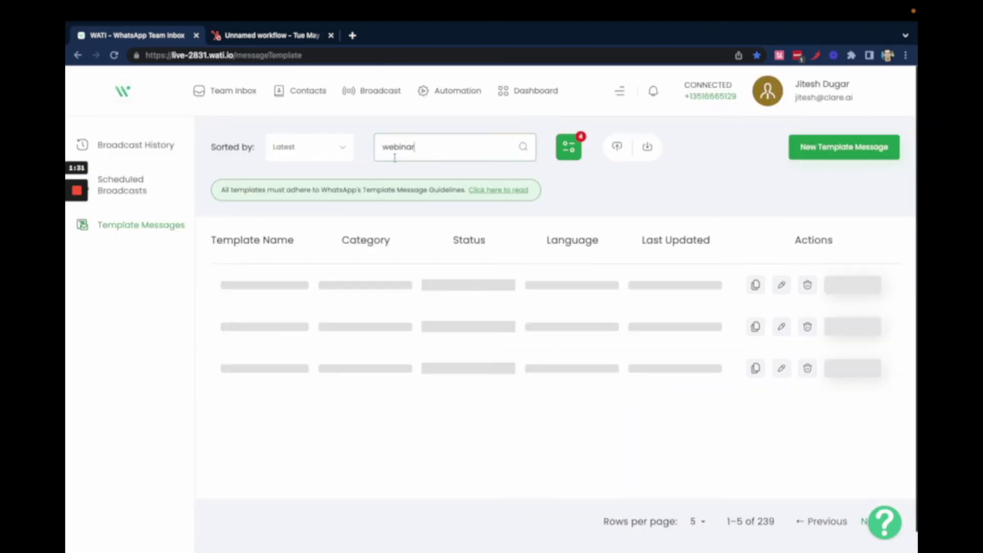
- Preview the webinar_happening_now_v1 template to check its parameters
{"action": "left_click", "coordinate": [304, 35]}
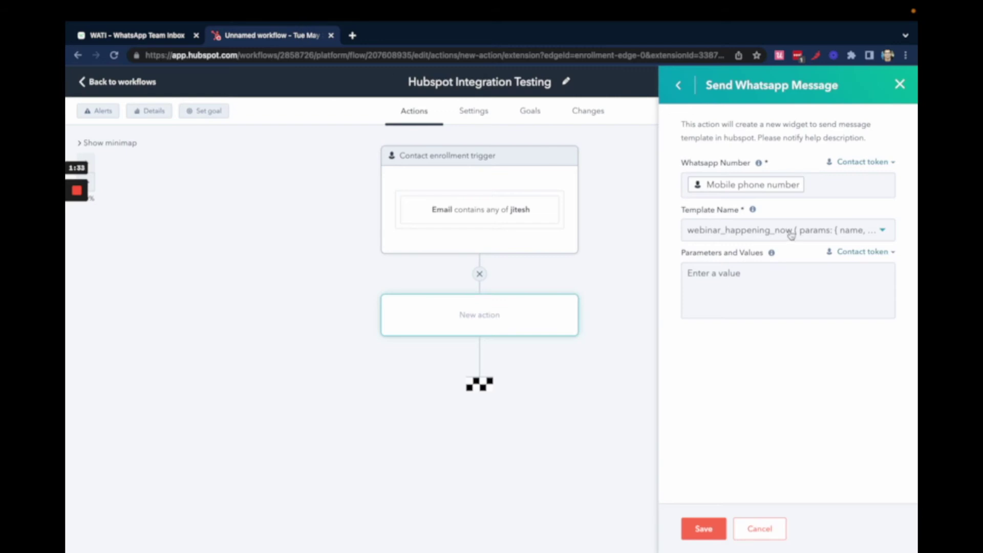
{"action": "left_click", "coordinate": [135, 37]}
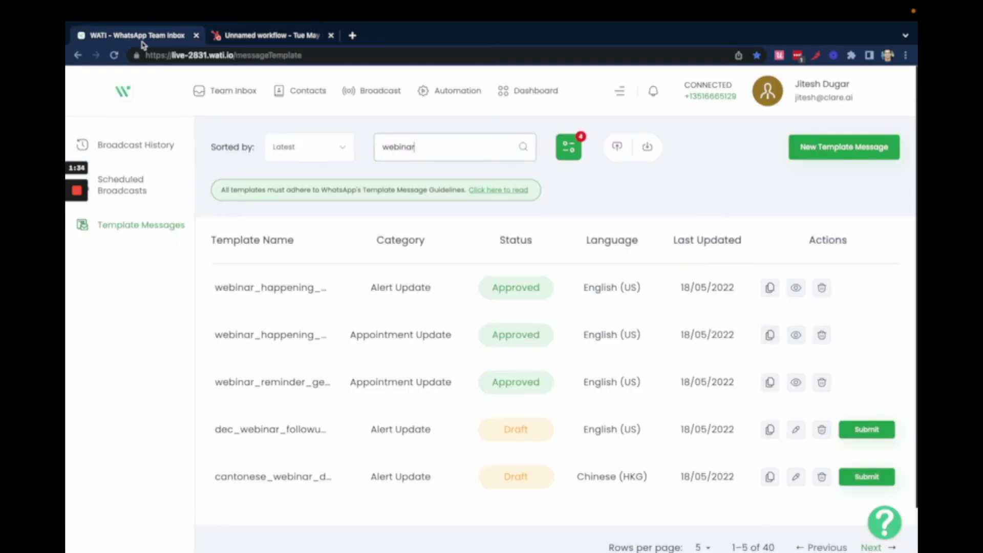
{"action": "left_click", "coordinate": [796, 289]}
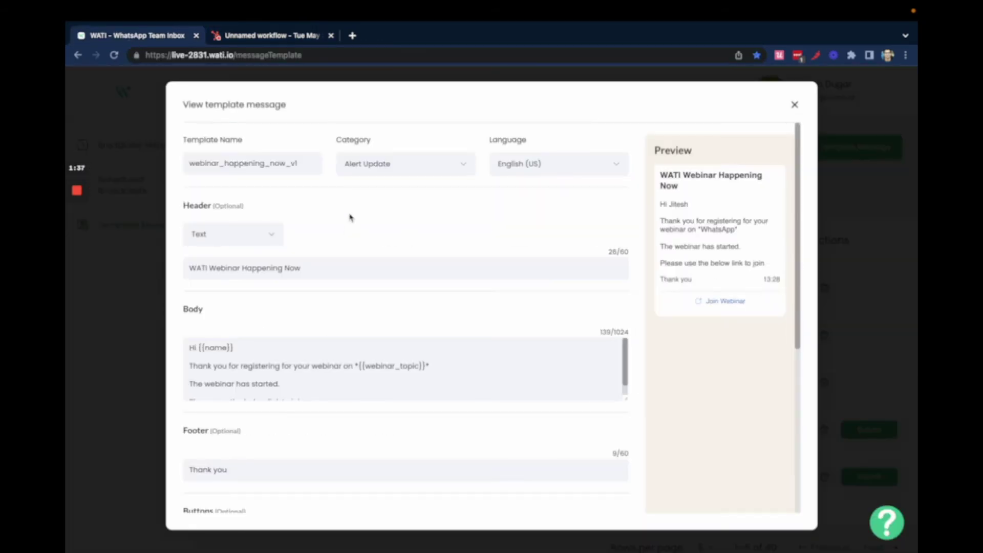
{"action": "scroll", "coordinate": [316, 374], "scroll_direction": "down", "scroll_amount": 1}
{"action": "scroll", "coordinate": [316, 374], "scroll_direction": "up", "scroll_amount": 1}
- Add a 'name' template parameter mapped to the contact's First name token
{"action": "left_click", "coordinate": [270, 36]}
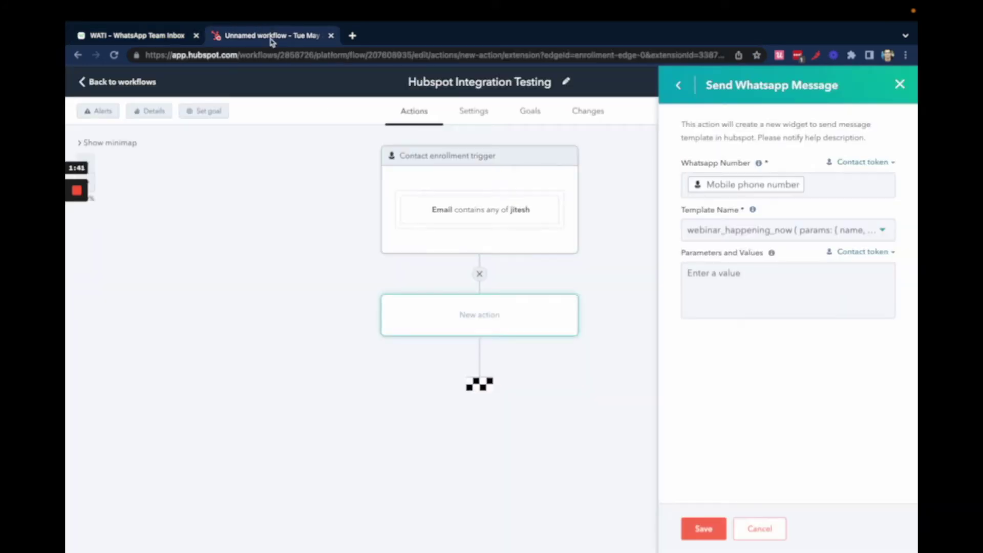
{"action": "left_click", "coordinate": [765, 277]}
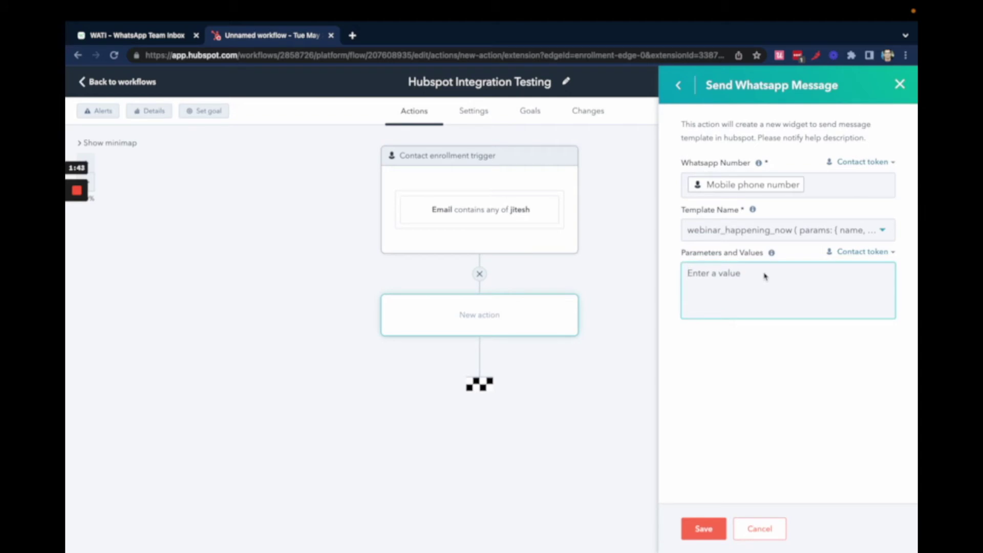
{"action": "type", "text": "name:"}
{"action": "left_click", "coordinate": [874, 252]}
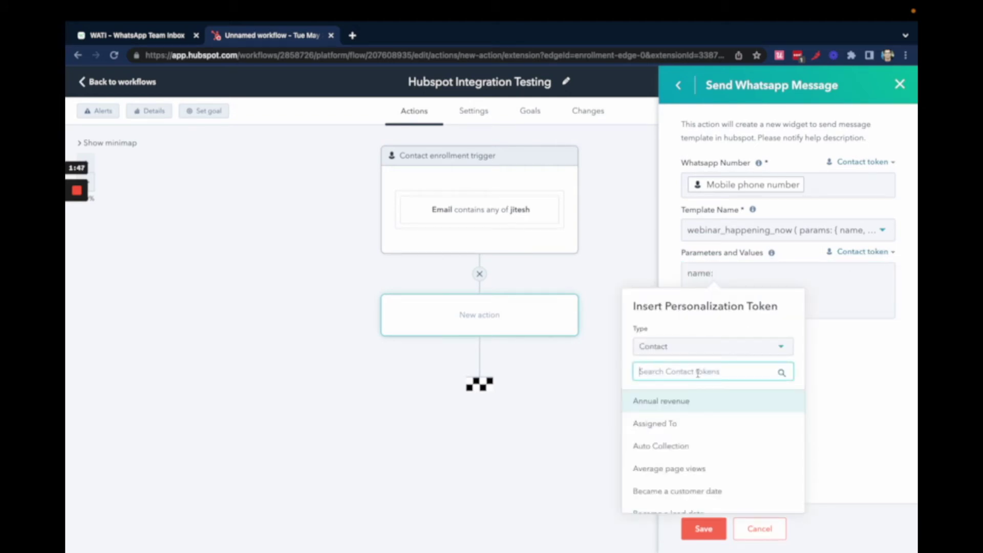
{"action": "type", "text": "first nam"}
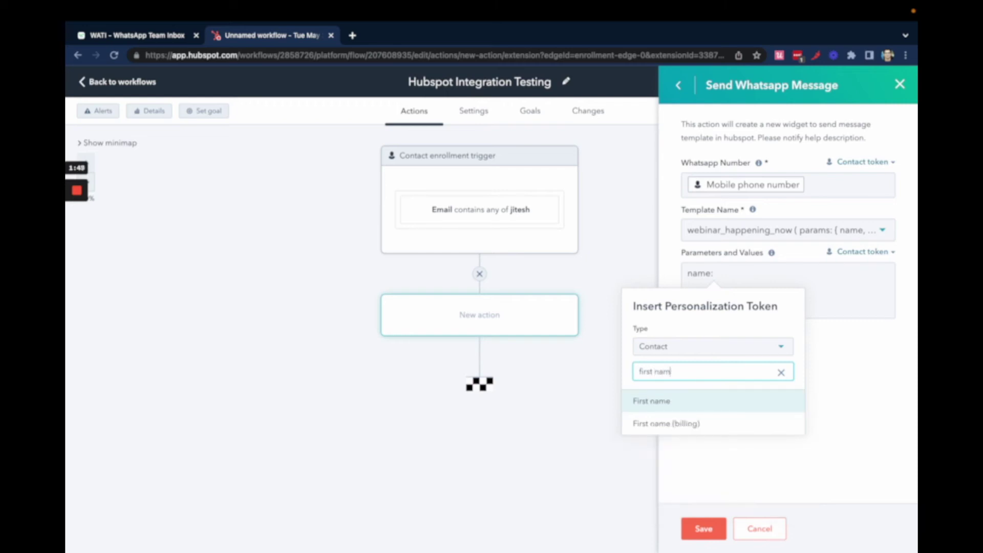
{"action": "left_click", "coordinate": [664, 407]}
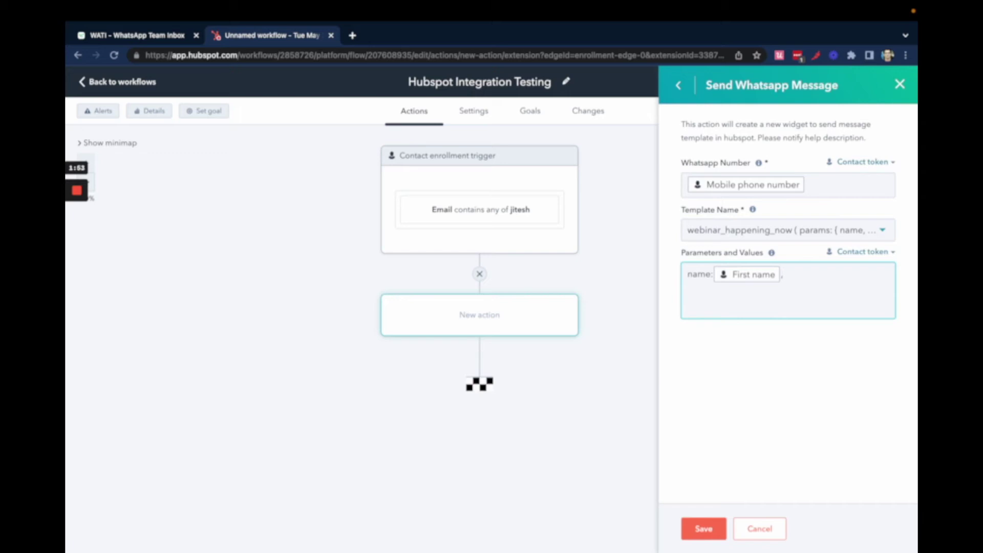
- Add a webinar_topic parameter copied from WATI, inserting then removing a Website URL token
{"action": "left_click", "coordinate": [173, 52]}
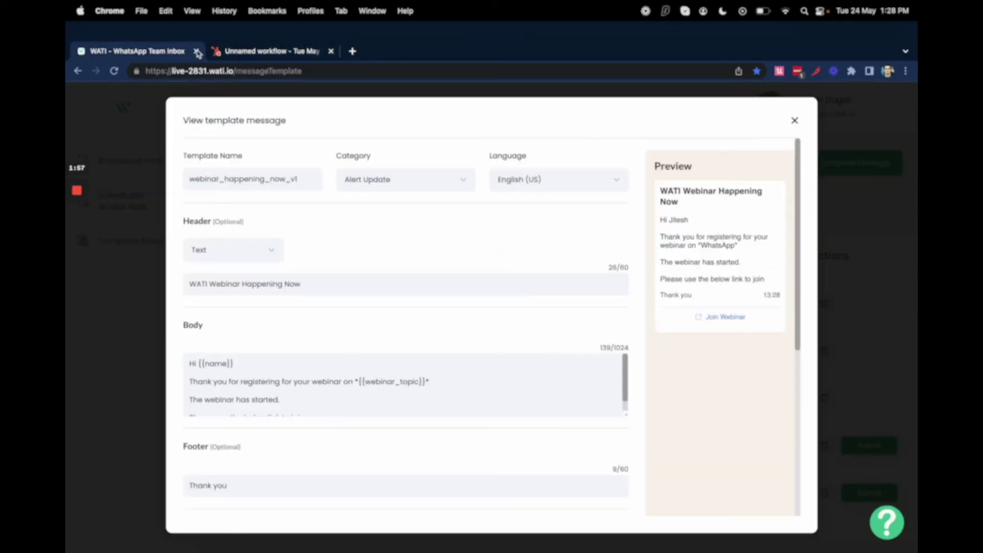
{"action": "double_click", "coordinate": [392, 366]}
{"action": "key", "text": "super+c"}
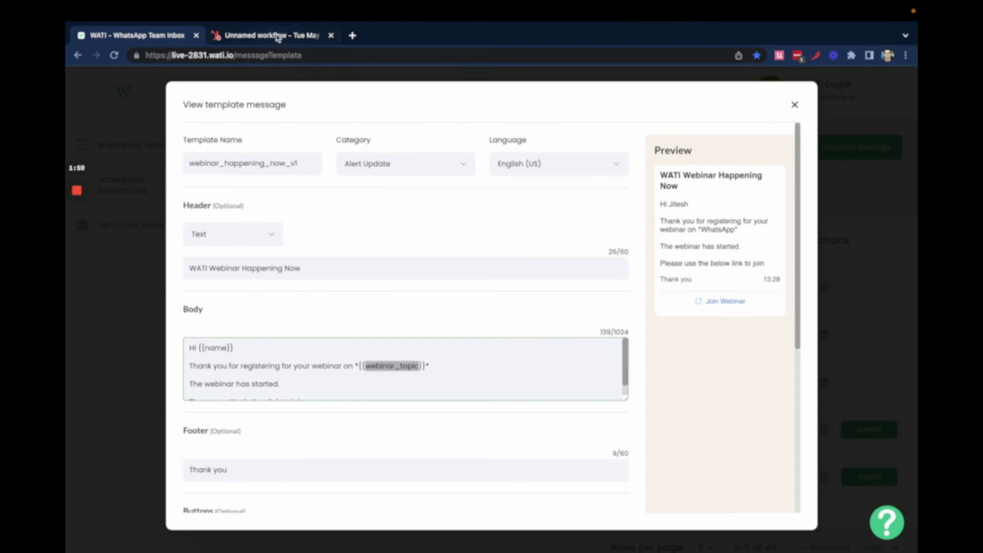
{"action": "left_click", "coordinate": [277, 36]}
{"action": "key", "text": "super+v"}
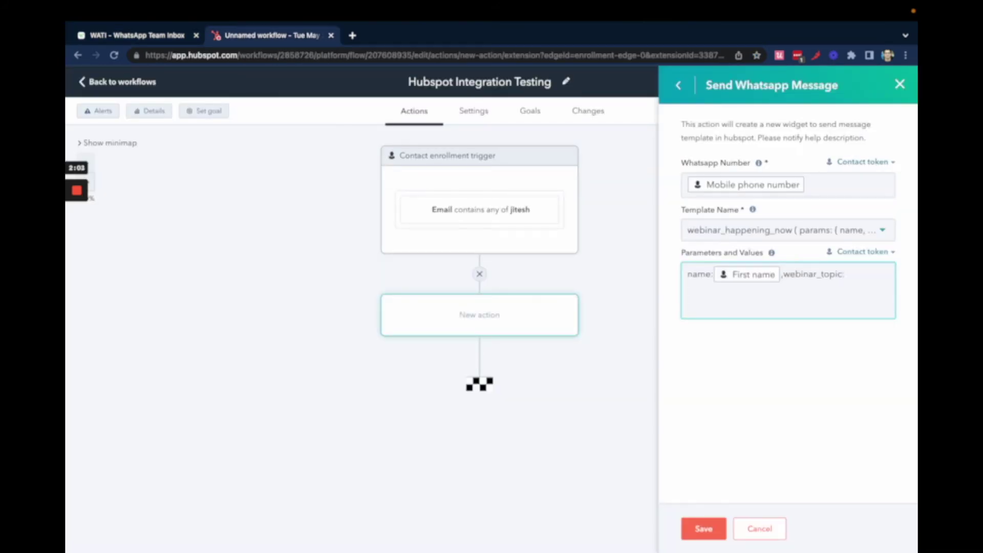
{"action": "left_click", "coordinate": [895, 252]}
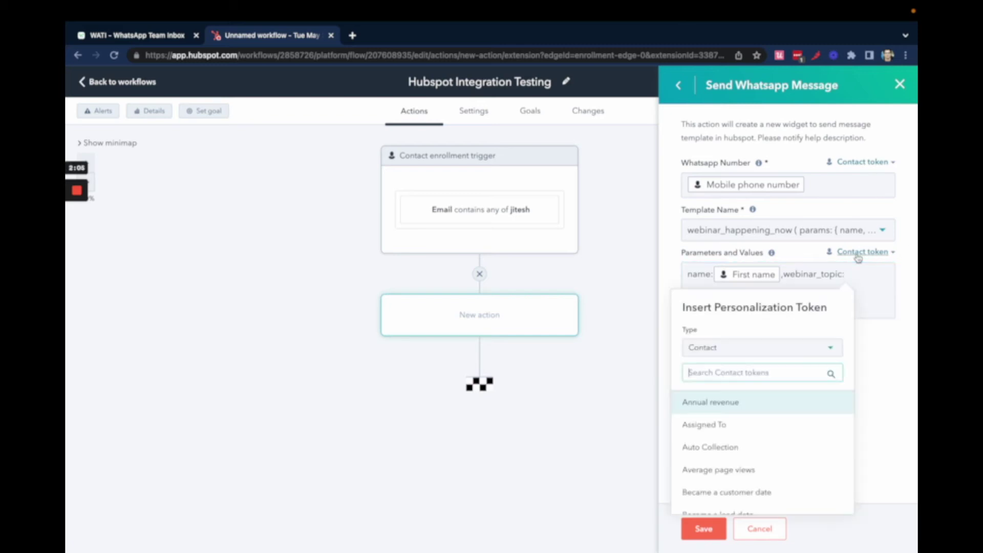
{"action": "type", "text": "webi"}
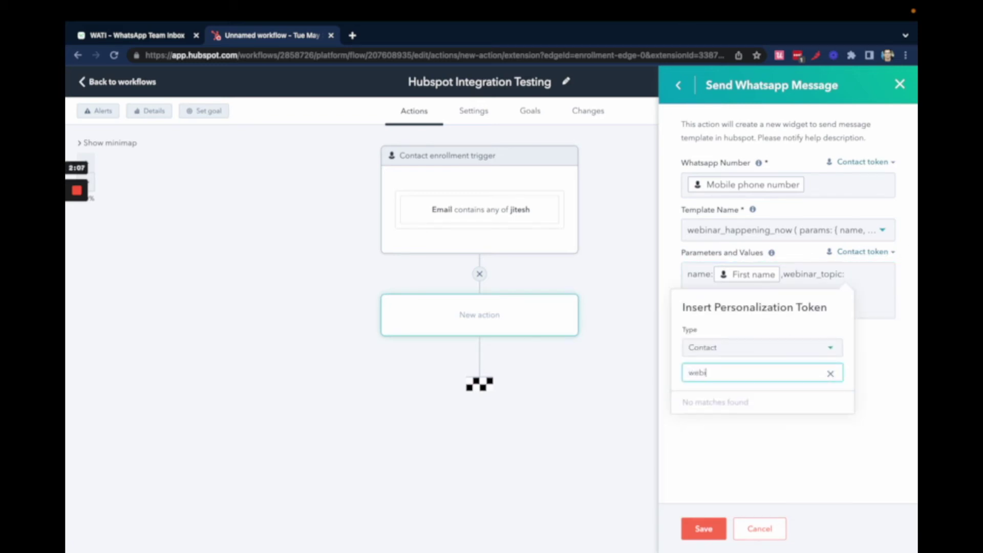
{"action": "key", "text": "BackSpace"}
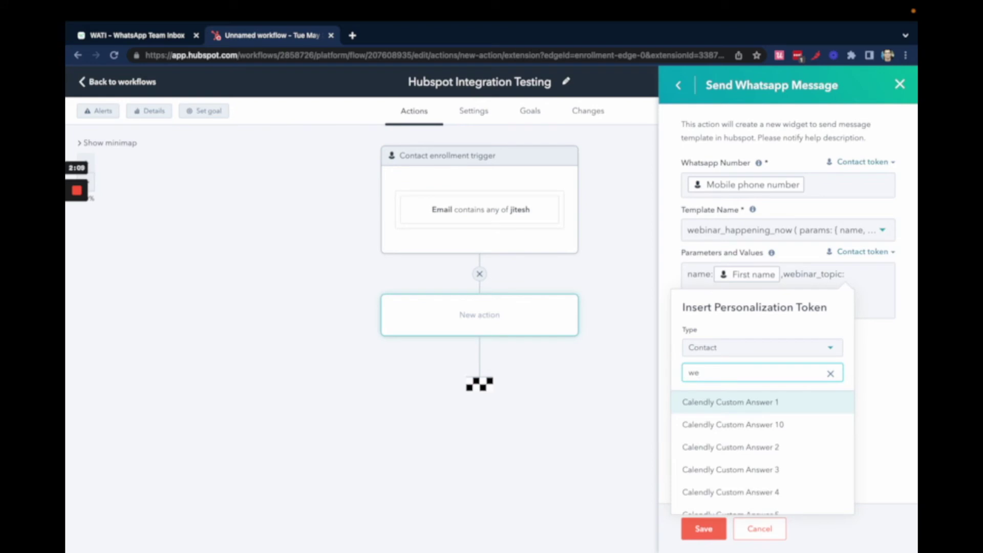
{"action": "type", "text": "b"}
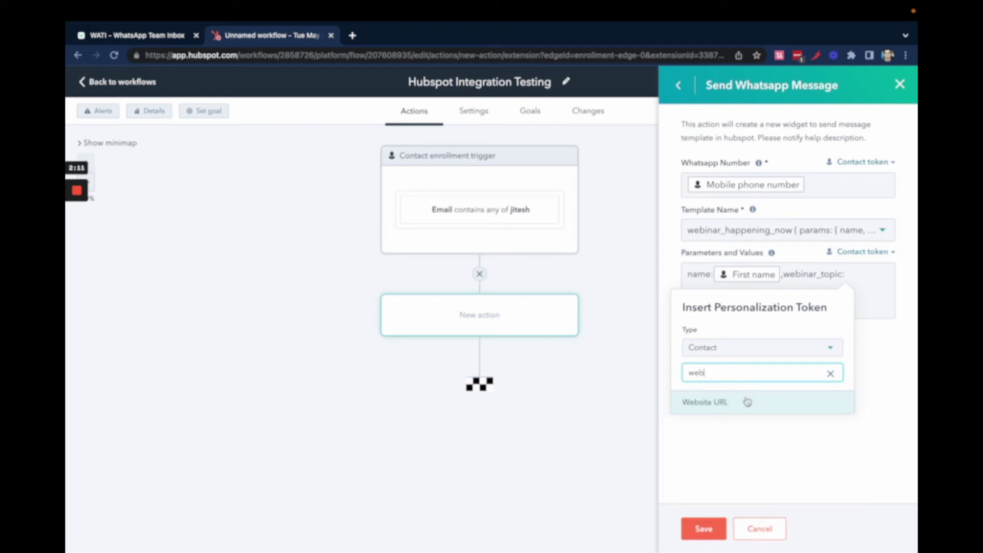
{"action": "left_click", "coordinate": [747, 403]}
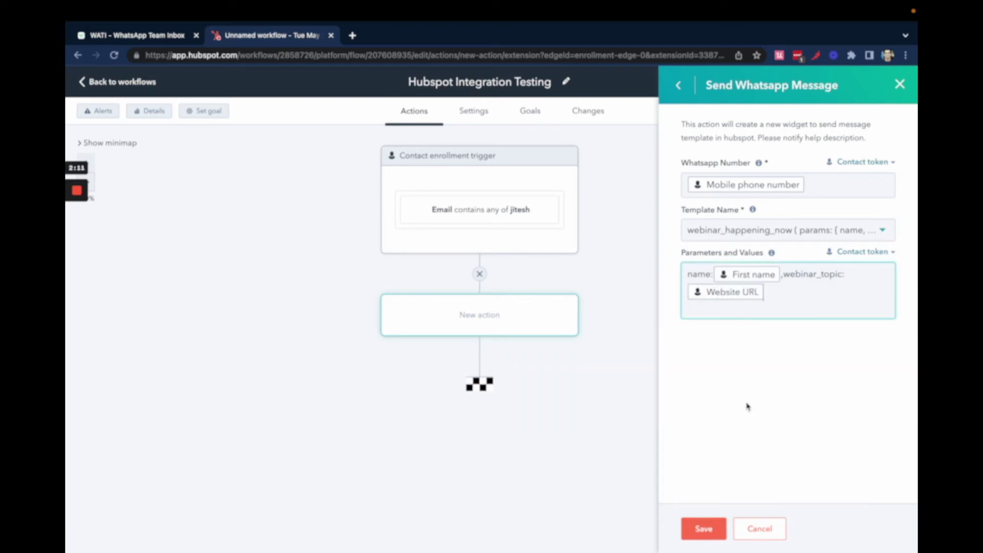
{"action": "left_click", "coordinate": [770, 292]}
{"action": "key", "text": "BackSpace"}
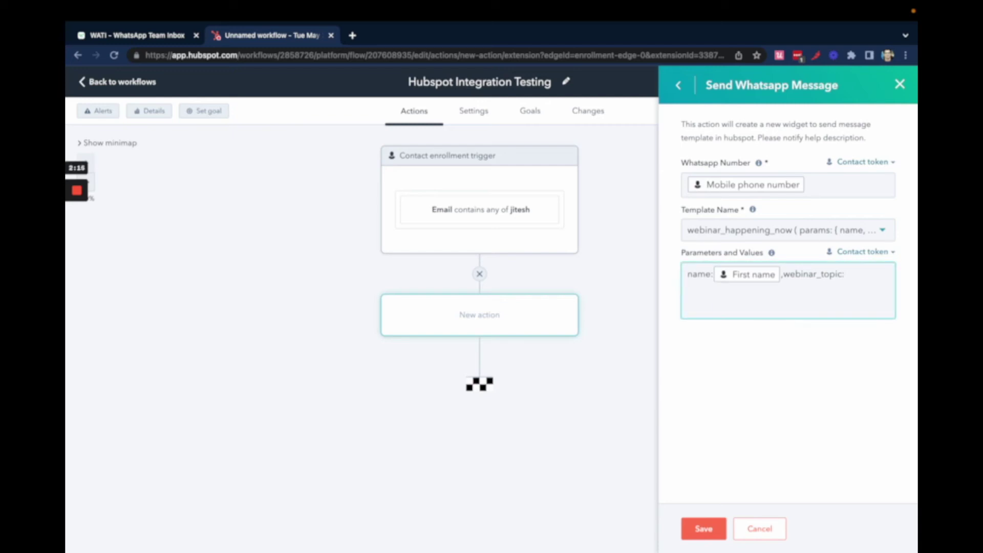
- Map webinar_topic to the Contact Source token and save the action
{"action": "left_click", "coordinate": [863, 251]}
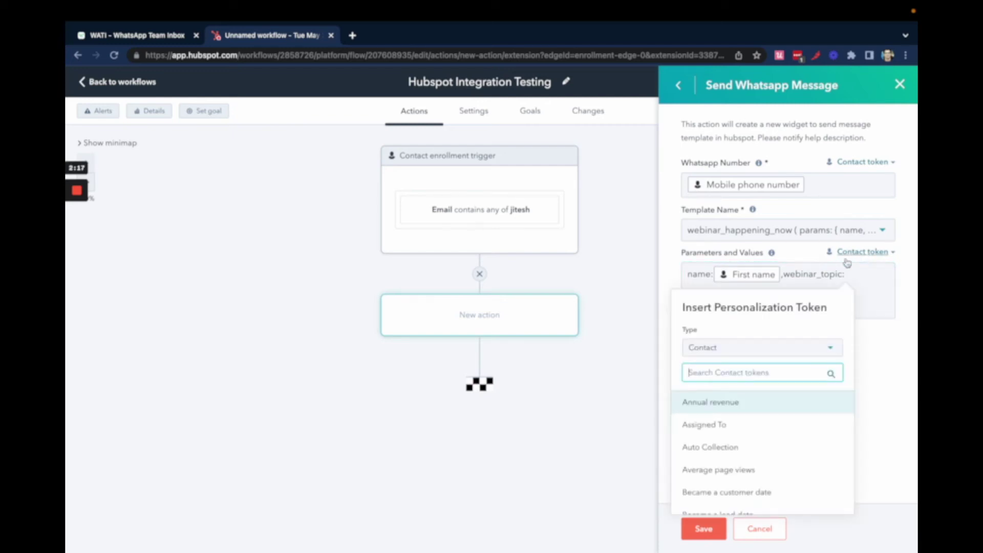
{"action": "type", "text": "source"}
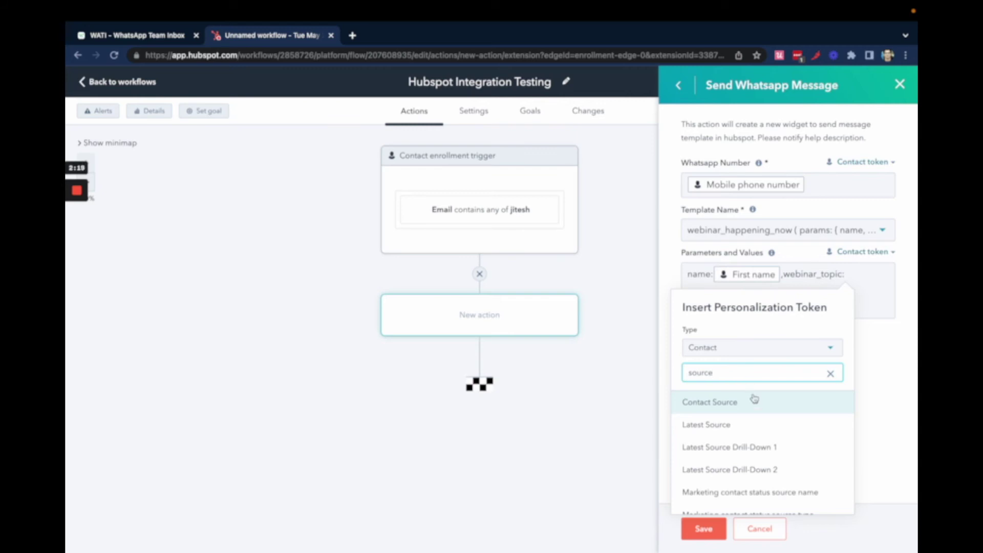
{"action": "left_click", "coordinate": [753, 401]}
{"action": "left_click", "coordinate": [703, 529]}
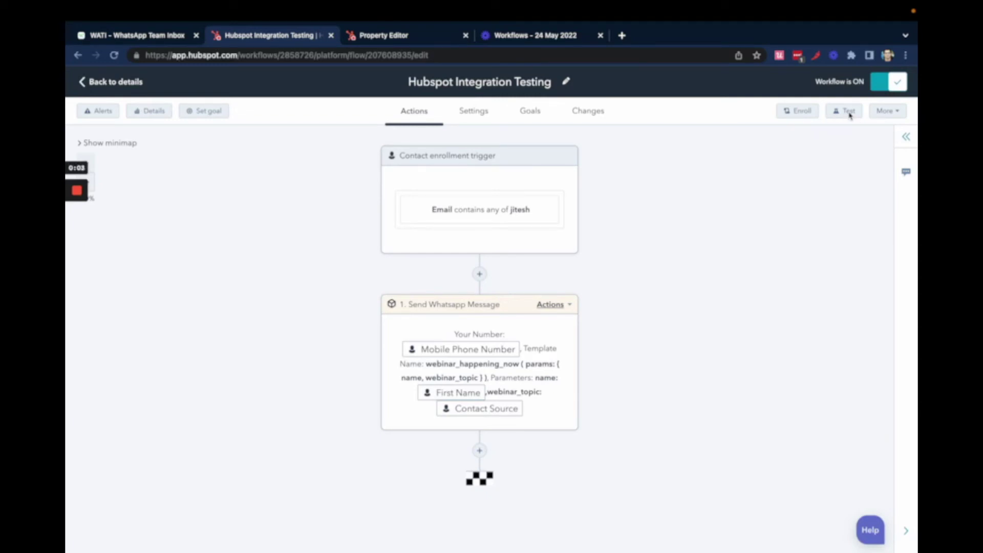
- Run the workflow test preview on the tester's sample contact
{"action": "left_click", "coordinate": [849, 112]}
{"action": "left_click", "coordinate": [740, 185]}
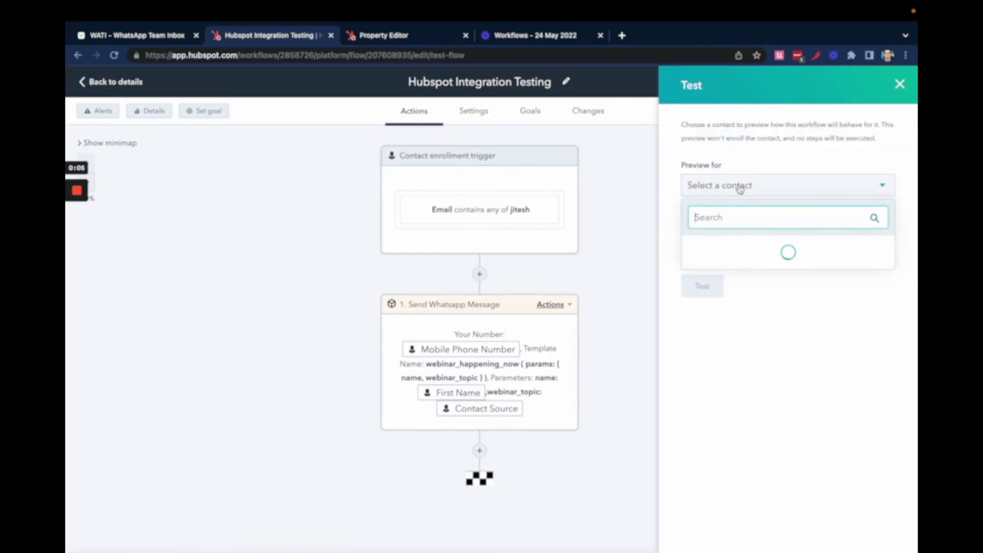
{"action": "type", "text": "jitesh"}
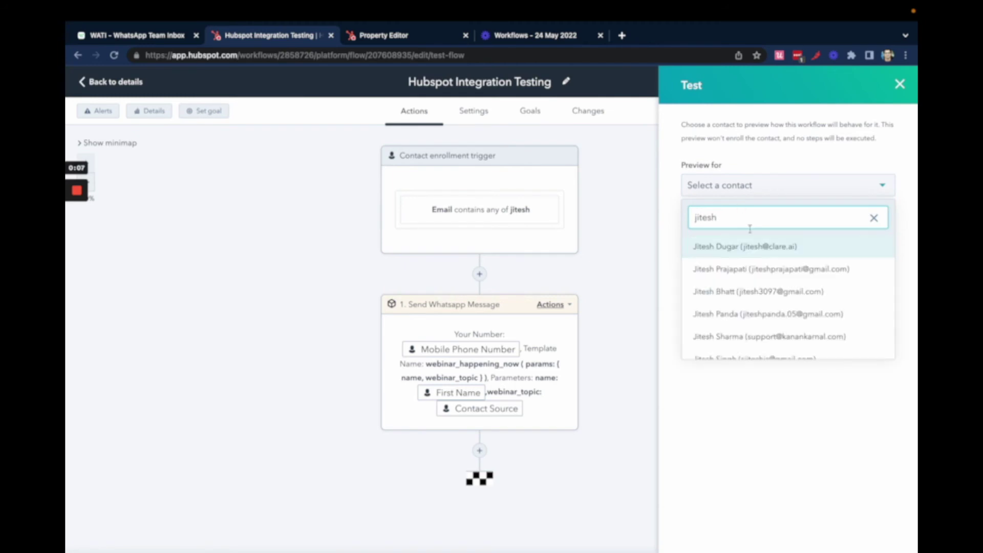
{"action": "left_click", "coordinate": [761, 255]}
{"action": "left_click", "coordinate": [704, 284]}
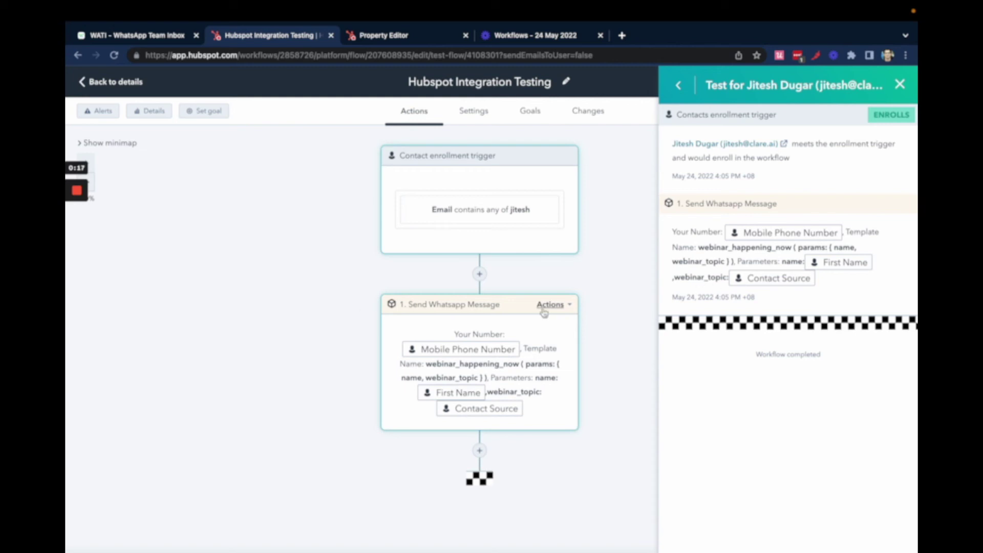
{"action": "mouse_move", "coordinate": [77, 191]}
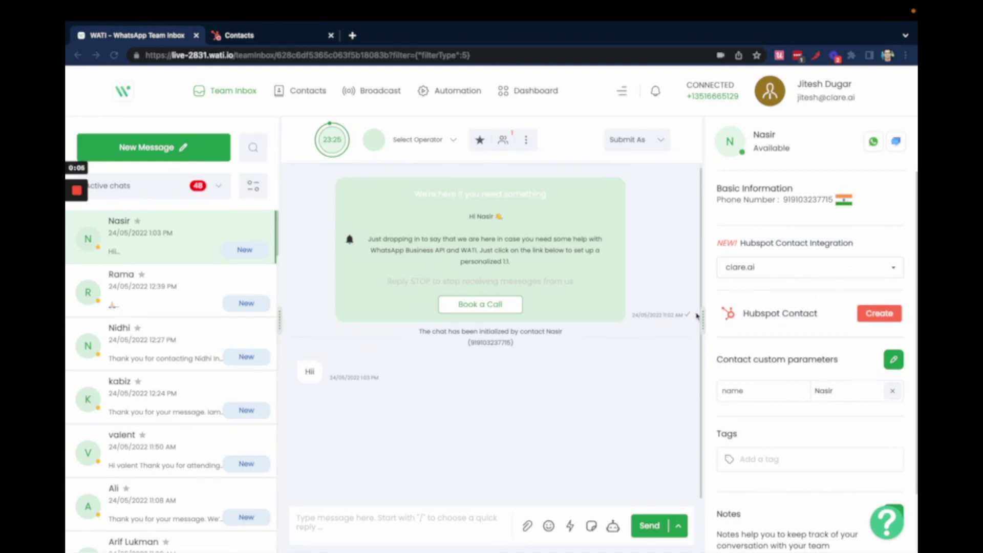
- Select the clare.ai portal and start creating a HubSpot contact from this chat
{"action": "left_click", "coordinate": [855, 270]}
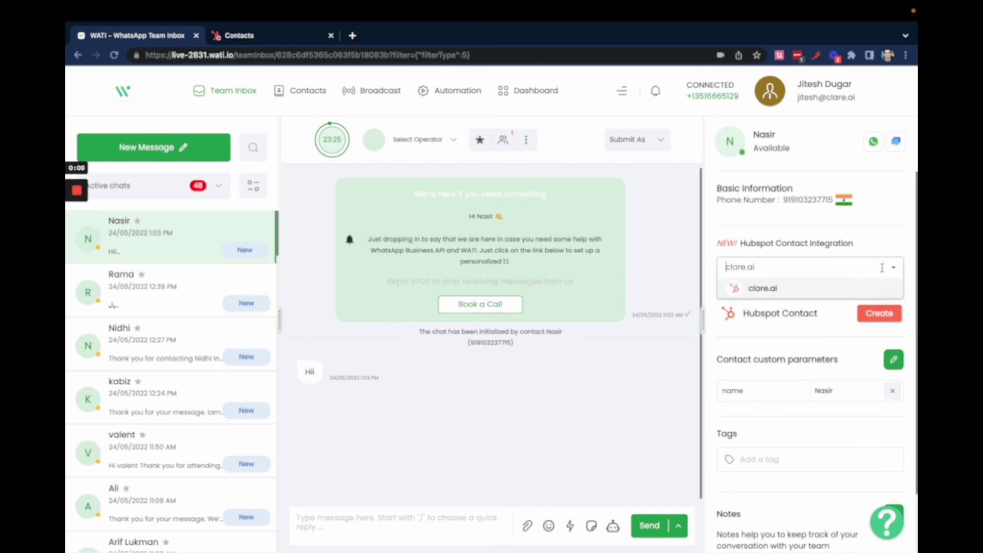
{"action": "left_click", "coordinate": [799, 294]}
{"action": "left_click", "coordinate": [872, 317]}
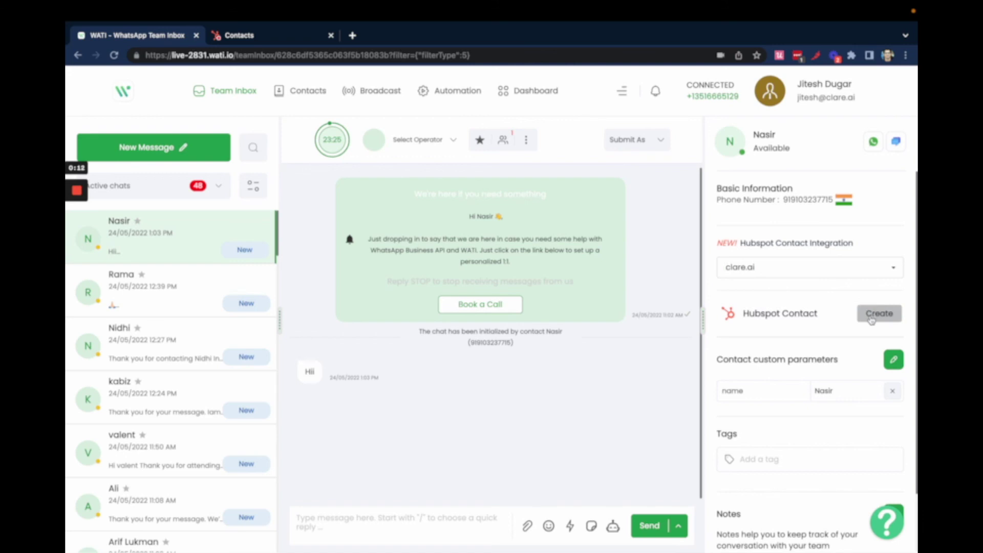
- Enter the contact's first name, last name and email address
{"action": "scroll", "coordinate": [793, 356], "scroll_direction": "down", "scroll_amount": 1}
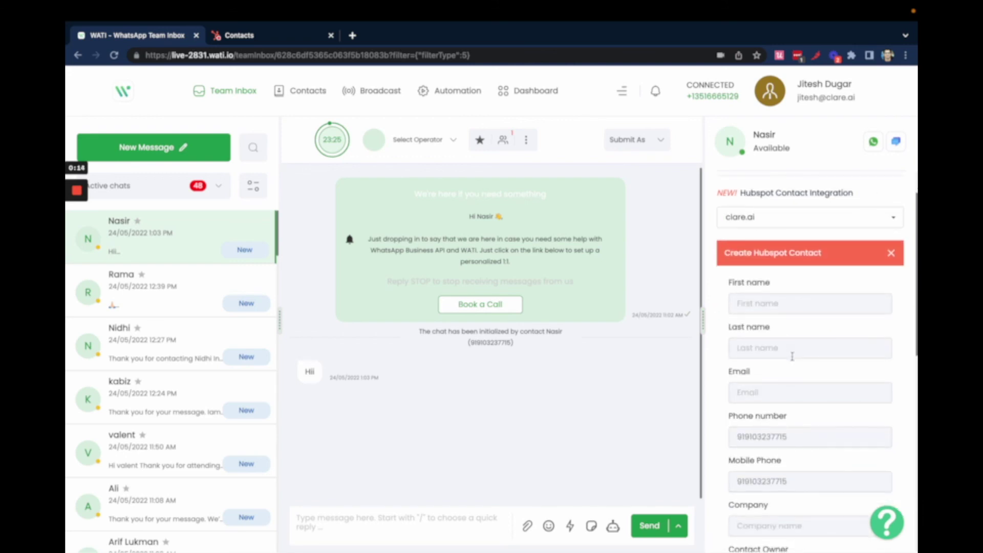
{"action": "left_click", "coordinate": [768, 304]}
{"action": "scroll", "coordinate": [768, 311], "scroll_direction": "down", "scroll_amount": 1}
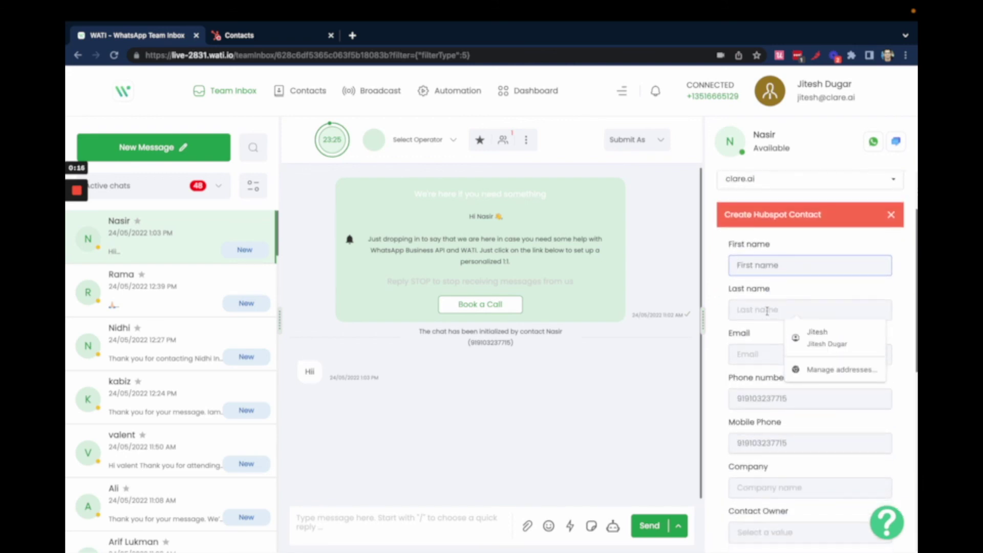
{"action": "type", "text": "Nasir"}
{"action": "left_click", "coordinate": [761, 318]}
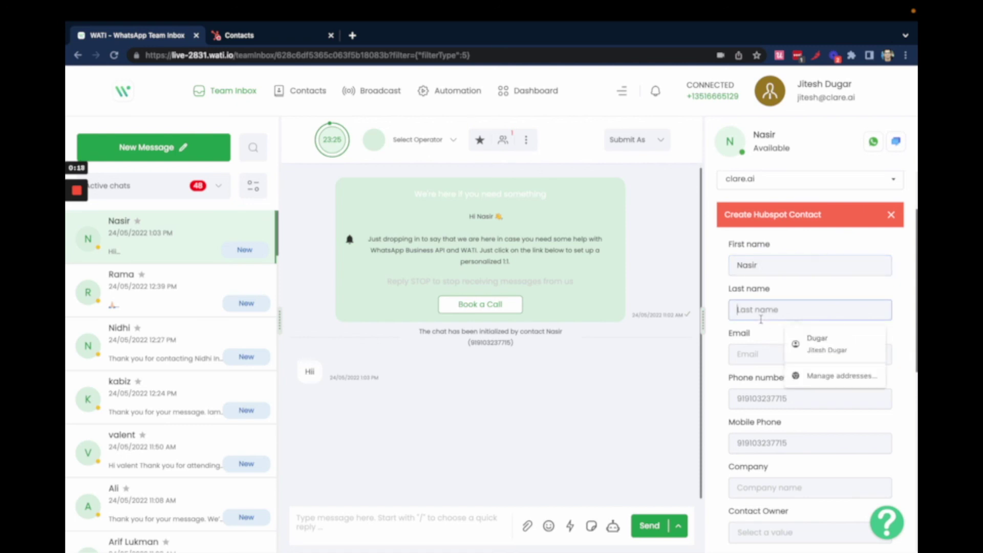
{"action": "type", "text": "A"}
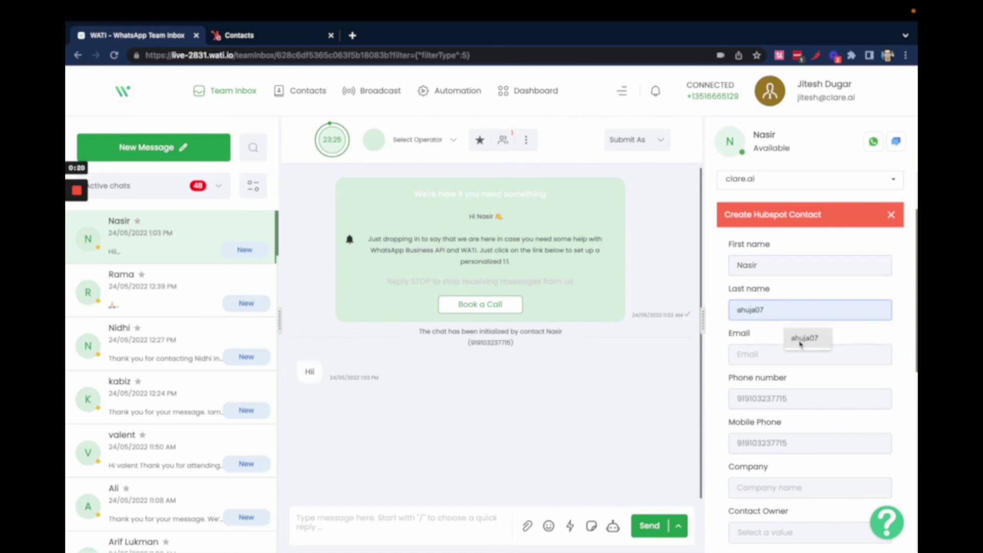
{"action": "left_click", "coordinate": [779, 355]}
{"action": "scroll", "coordinate": [780, 363], "scroll_direction": "down", "scroll_amount": 1}
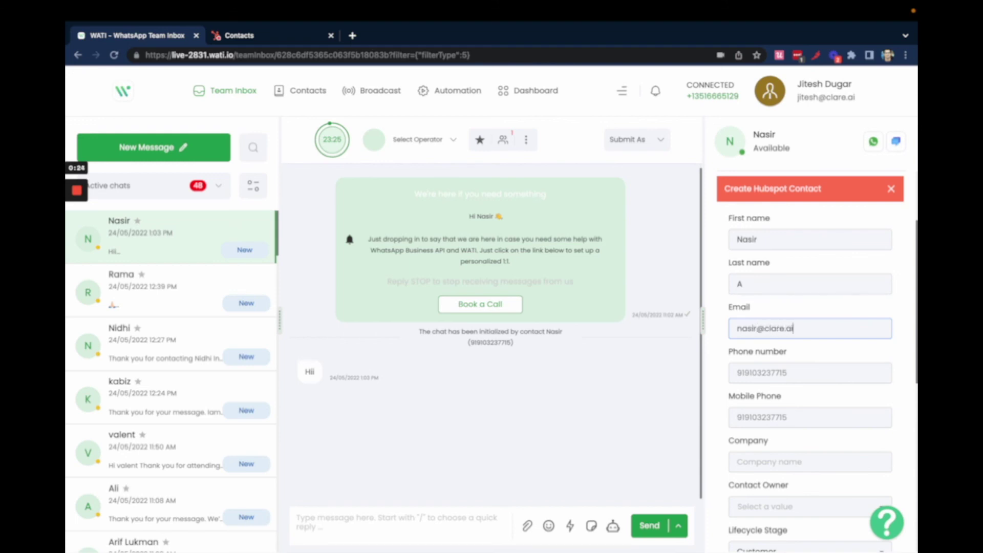
{"action": "left_click", "coordinate": [798, 371]}
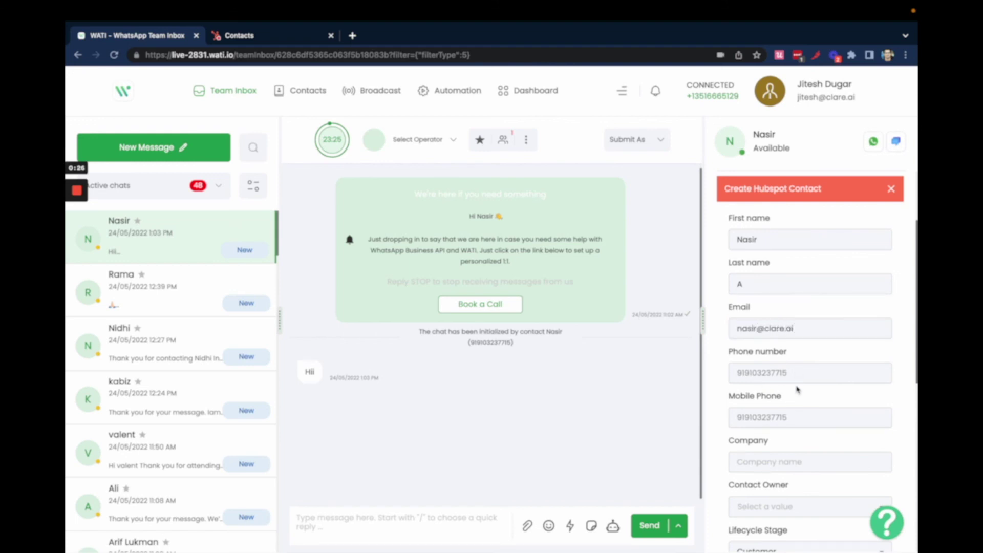
{"action": "scroll", "coordinate": [798, 389], "scroll_direction": "down", "scroll_amount": 5}
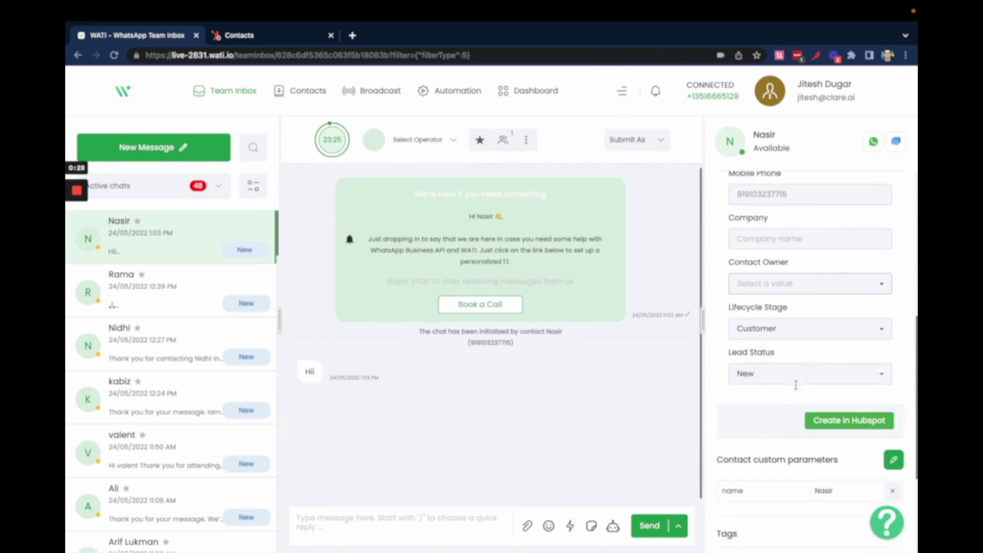
- Leave the owner unset, keep Lifecycle Stage Customer, create the contact, and select its email
{"action": "left_click", "coordinate": [778, 286]}
{"action": "scroll", "coordinate": [791, 362], "scroll_direction": "down", "scroll_amount": 3}
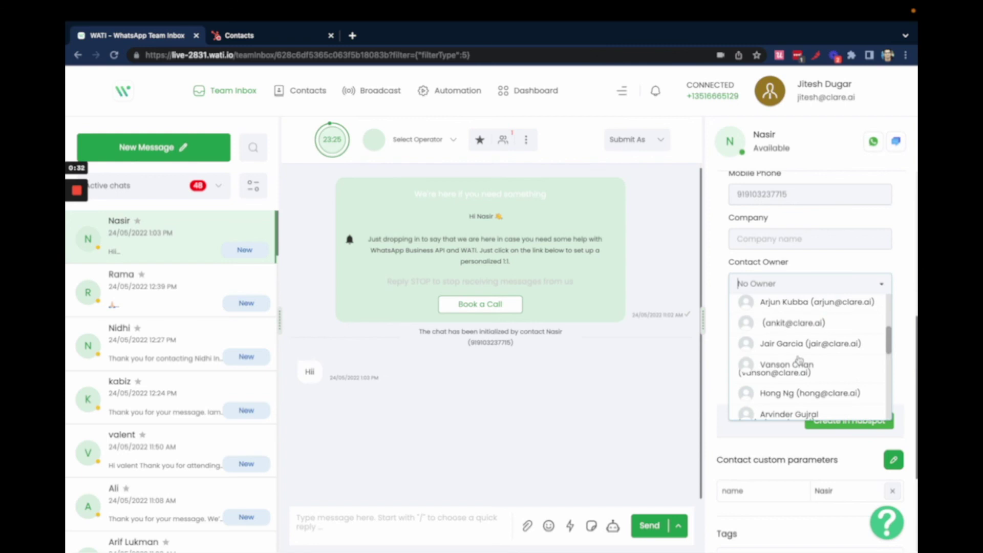
{"action": "scroll", "coordinate": [853, 348], "scroll_direction": "up", "scroll_amount": 3}
{"action": "left_click", "coordinate": [910, 317]}
{"action": "left_click", "coordinate": [816, 328]}
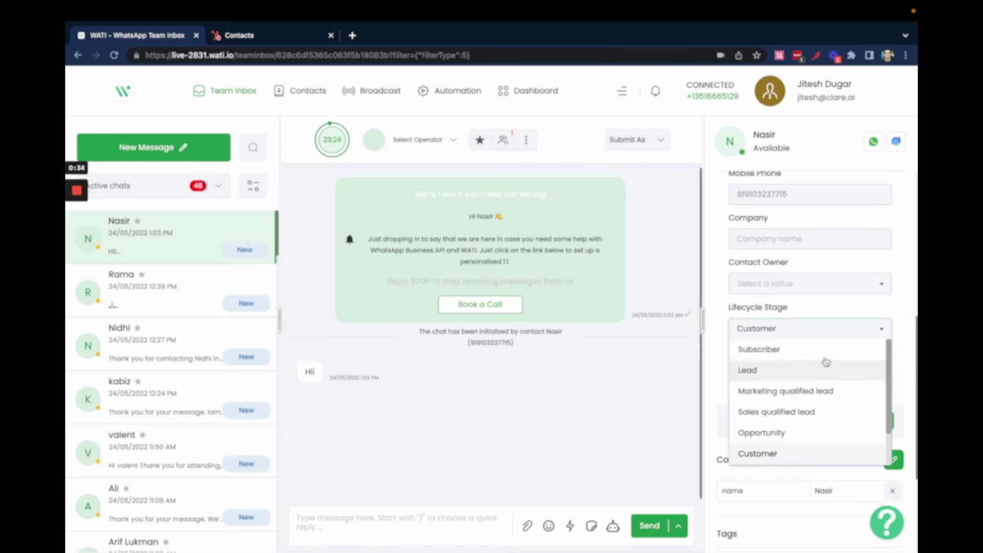
{"action": "left_click", "coordinate": [916, 340]}
{"action": "scroll", "coordinate": [861, 404], "scroll_direction": "down", "scroll_amount": 1}
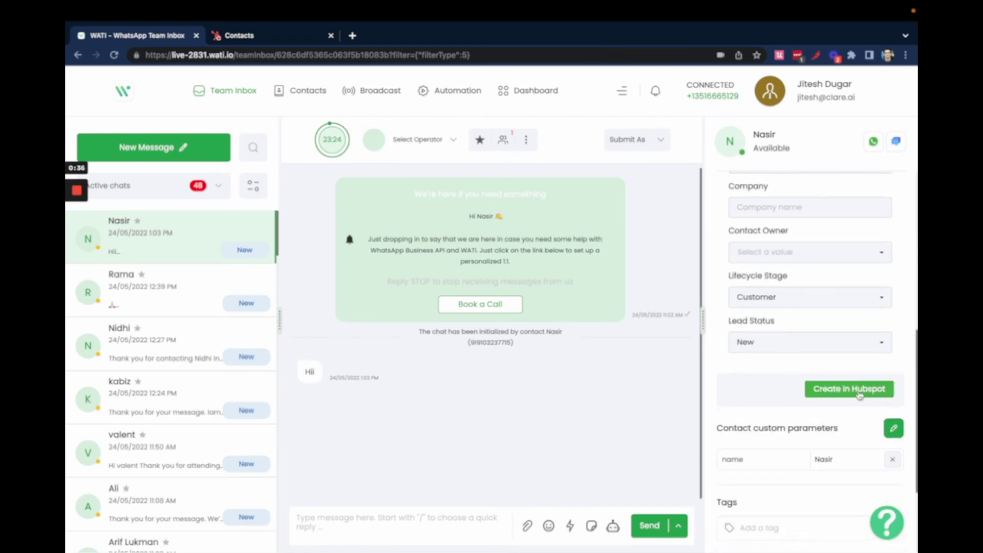
{"action": "left_click", "coordinate": [860, 394]}
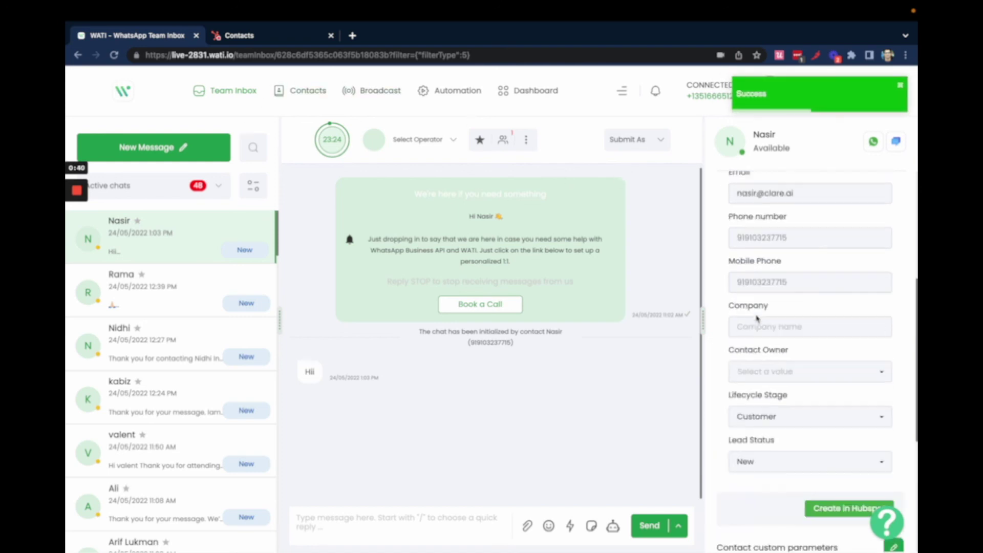
{"action": "left_click_drag", "start_coordinate": [794, 372], "coordinate": [738, 367]}
{"action": "key", "text": "ctrl+c"}
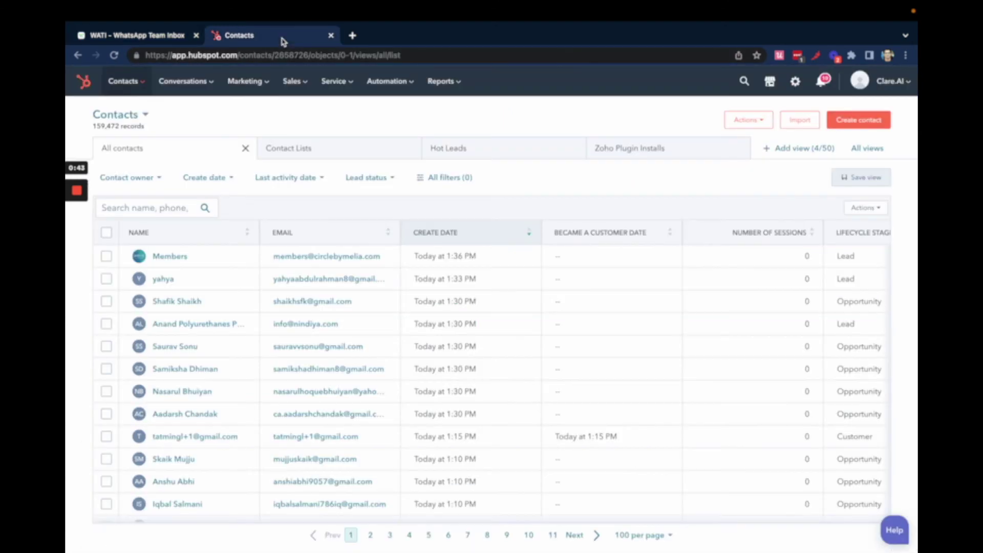
- Search HubSpot Contacts for the new contact's pasted email address
{"action": "left_click", "coordinate": [281, 35]}
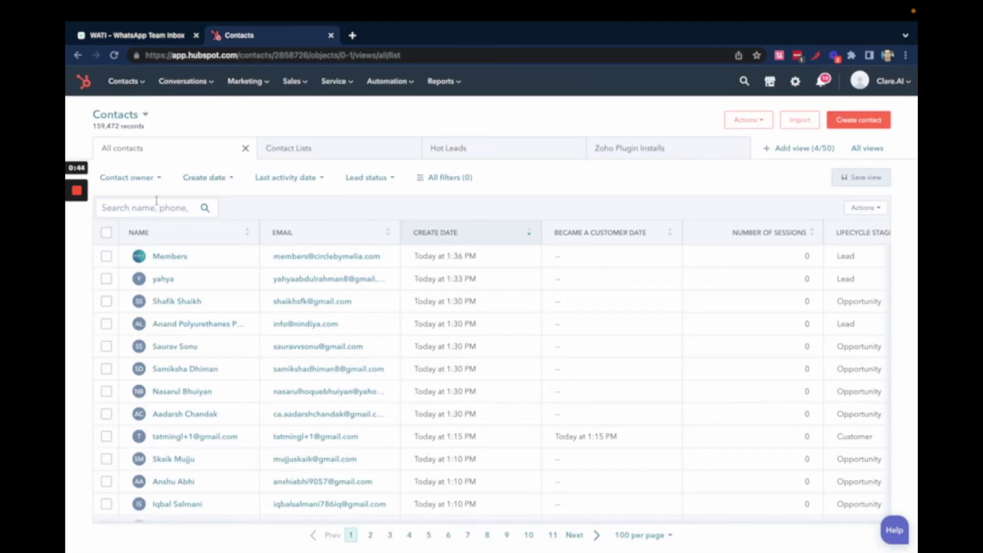
{"action": "left_click", "coordinate": [157, 206]}
{"action": "key", "text": "ctrl+v"}
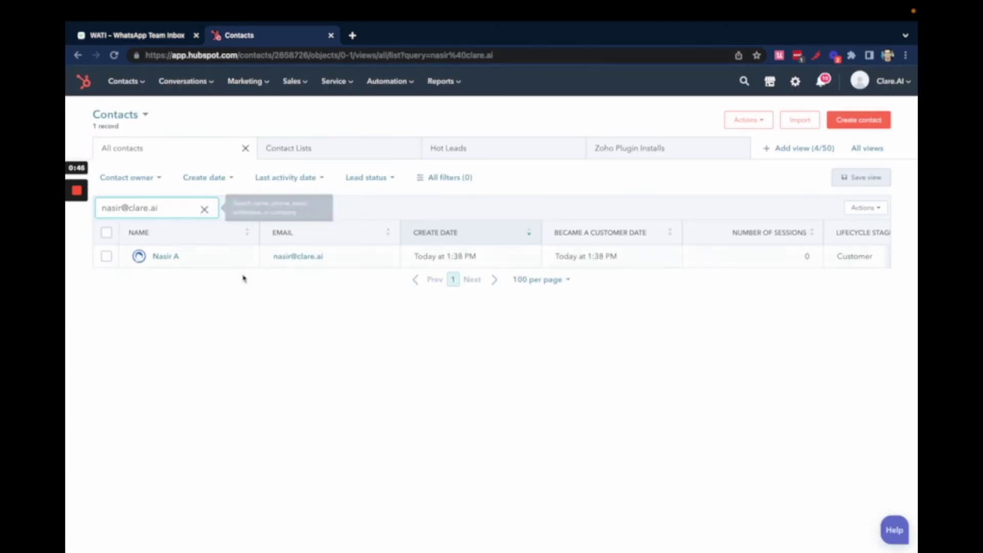
{"action": "mouse_move", "coordinate": [220, 257]}
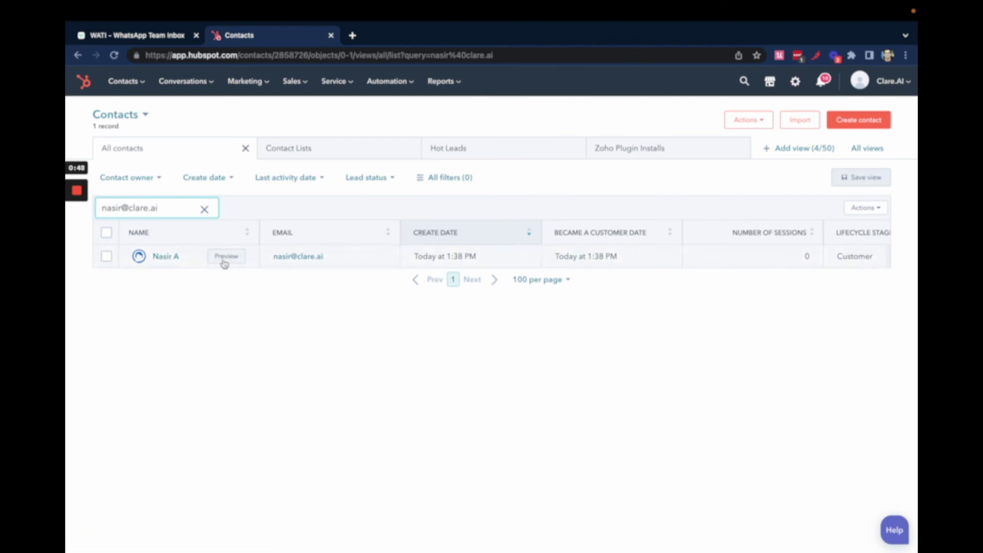